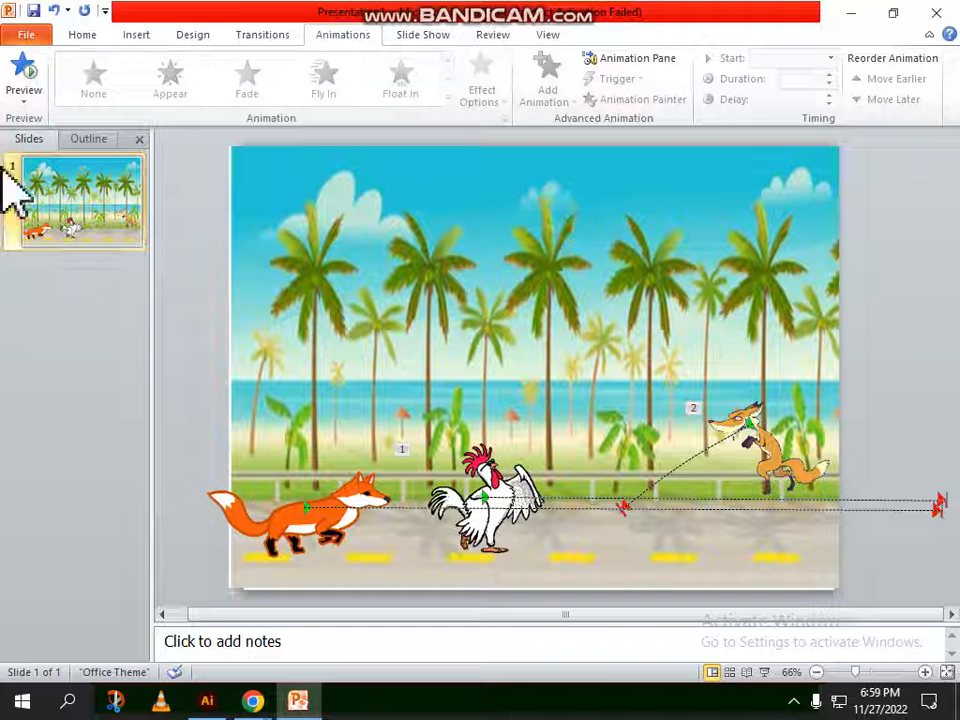
# Preview the animations on slide 1 with the two foxes and the rooster
pyautogui.click(24, 98)
pyautogui.click(50, 124)
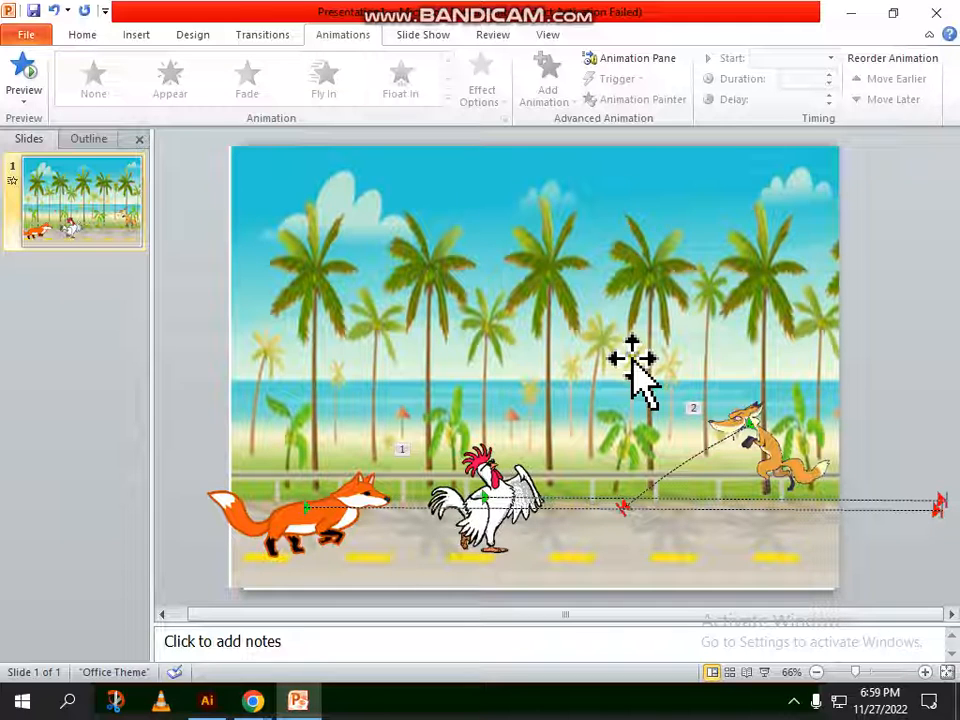
# Add a new slide with the Blank layout after slide 1
pyautogui.click(81, 40)
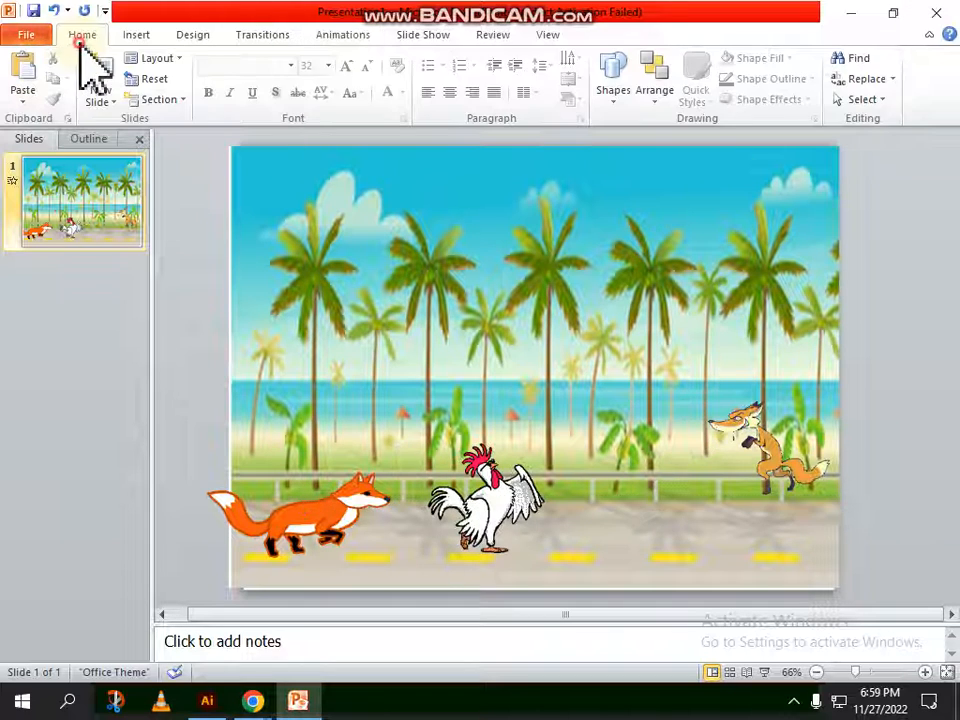
pyautogui.click(104, 98)
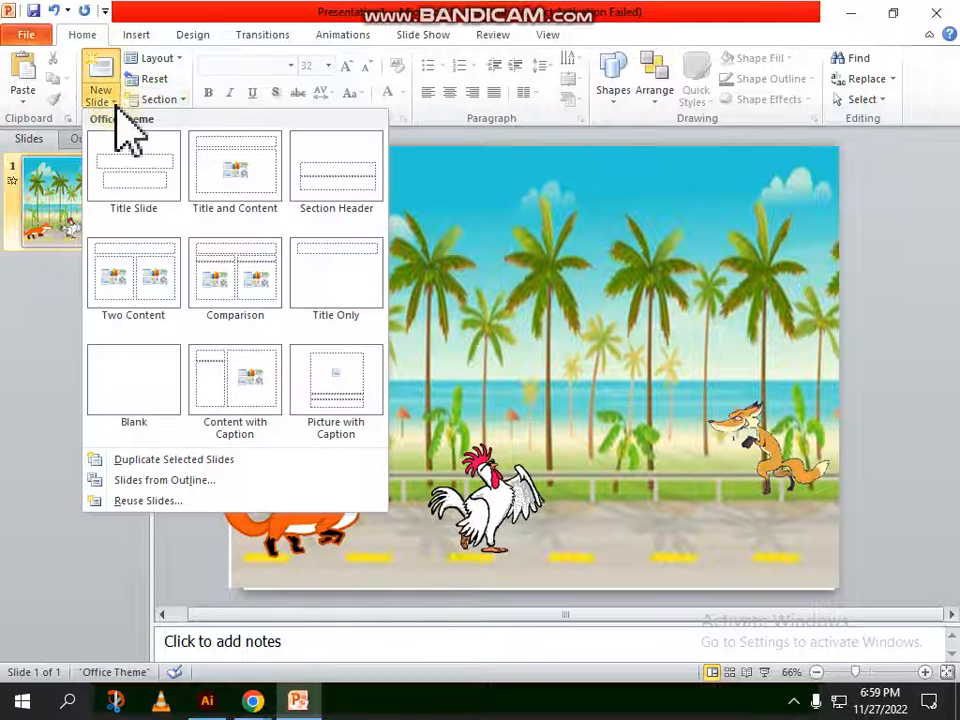
pyautogui.click(145, 390)
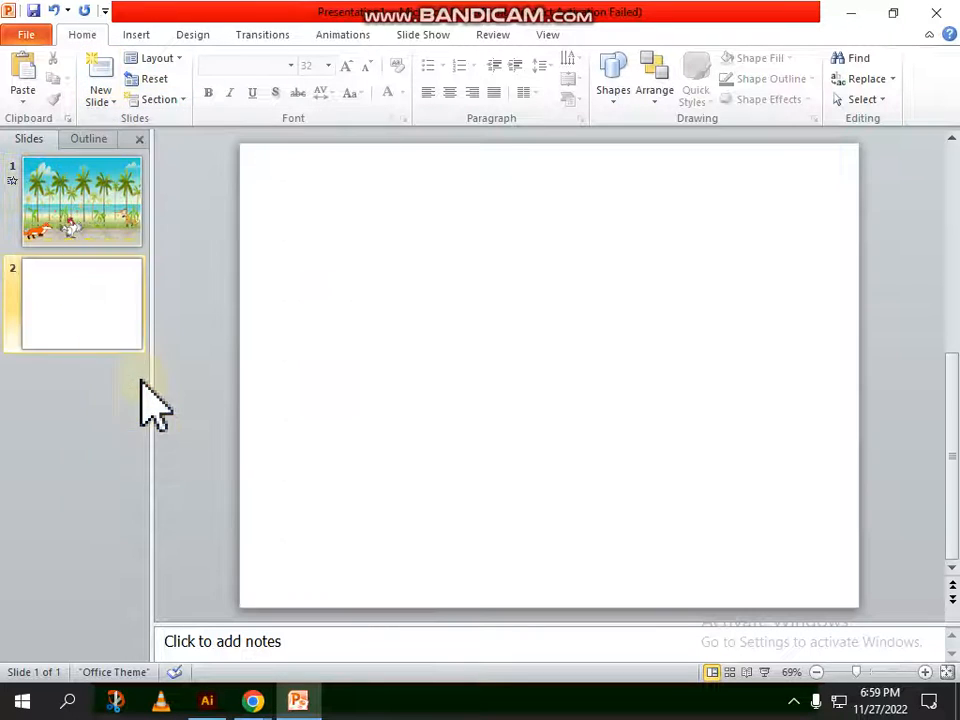
# Insert the palm beach picture 454 from the Desktop folder onto the blank slide
pyautogui.click(137, 36)
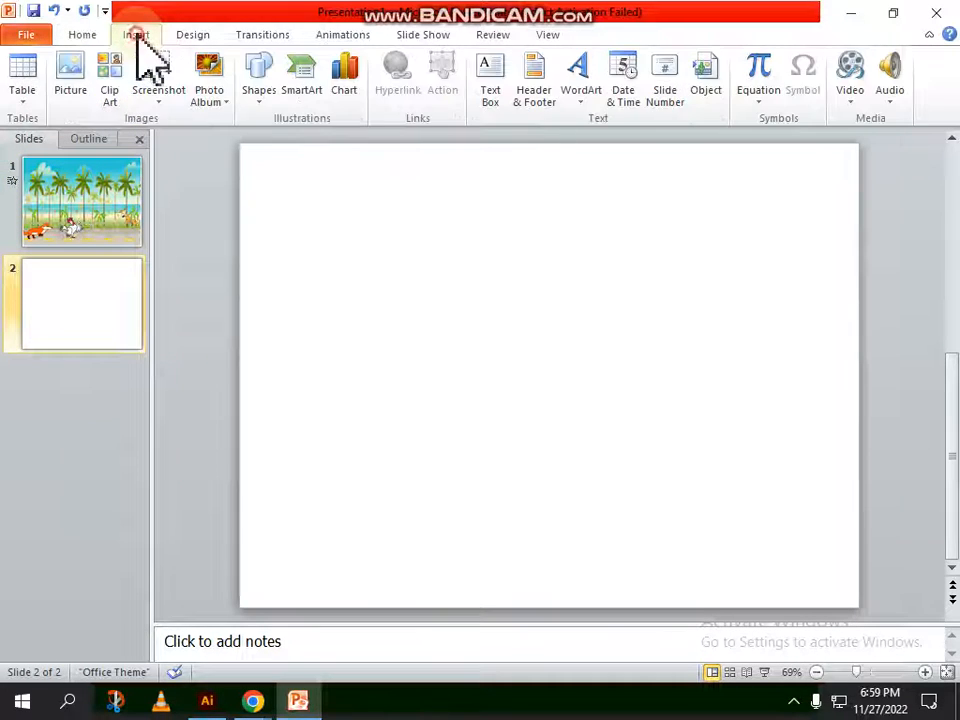
pyautogui.click(72, 80)
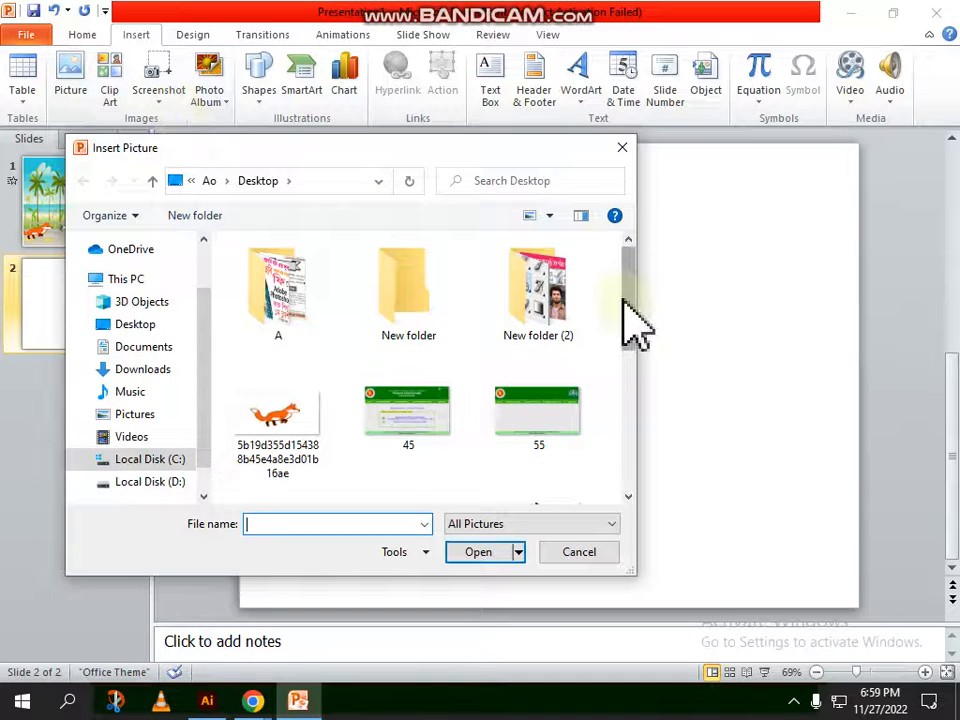
pyautogui.moveTo(623, 297); pyautogui.dragTo(632, 375)
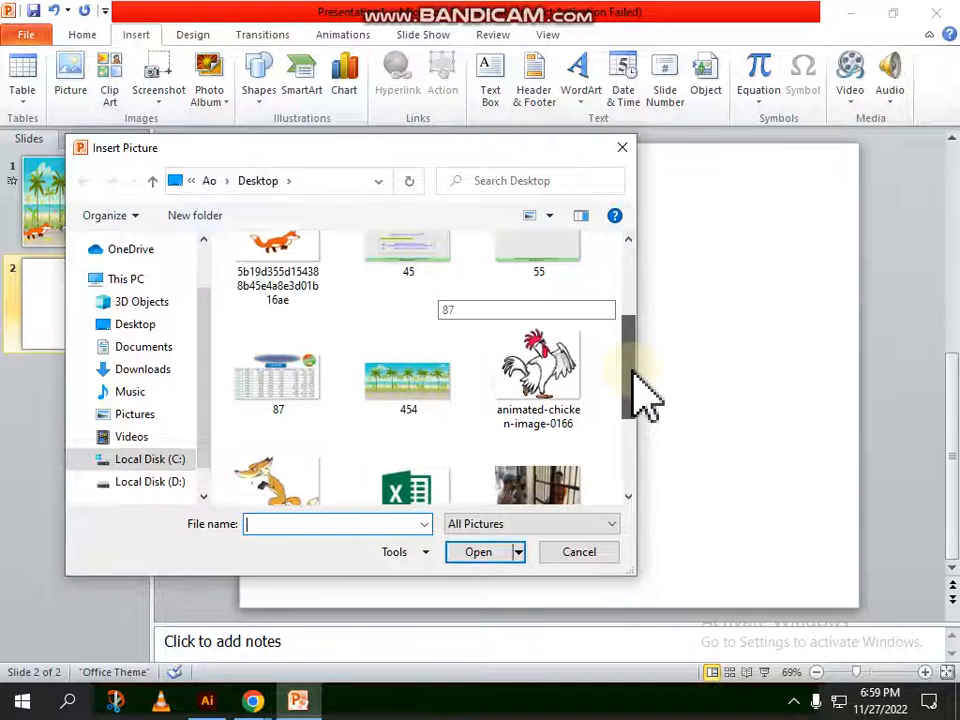
pyautogui.click(403, 385)
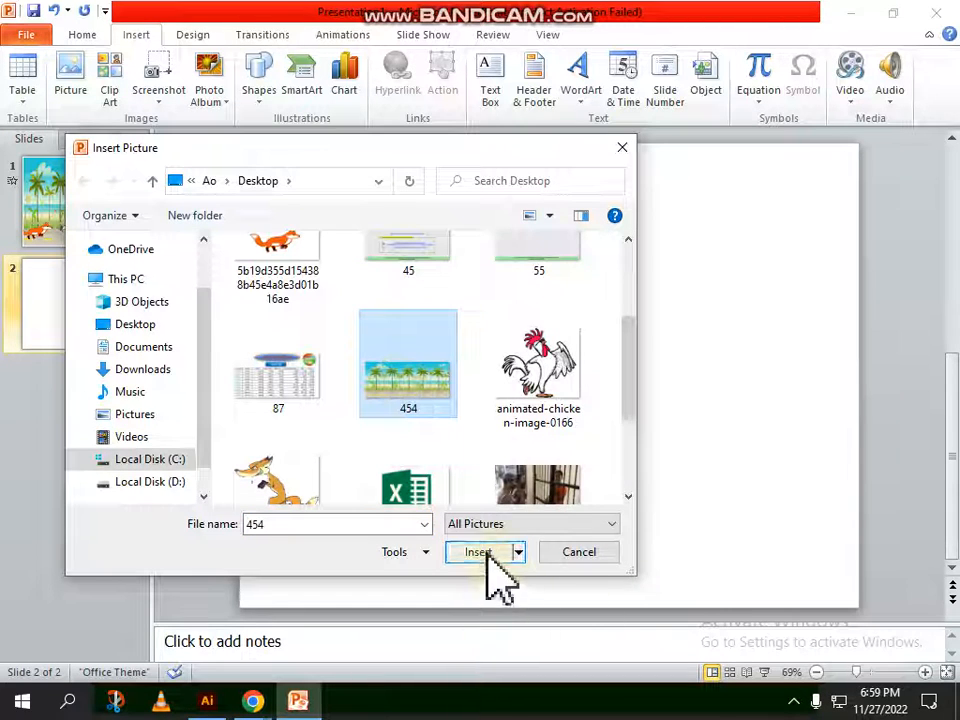
pyautogui.click(480, 552)
# Align the beach picture with the slide's top-left corner and stretch it over the whole slide, about 7.5" high and 10.31" wide
pyautogui.moveTo(514, 347); pyautogui.dragTo(382, 205)
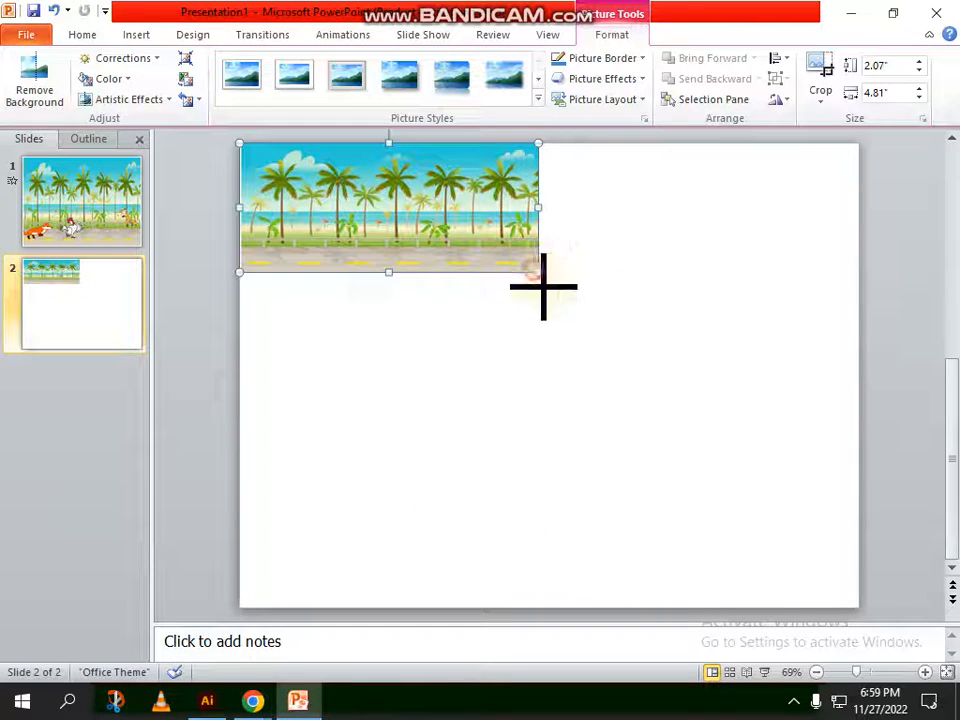
pyautogui.moveTo(543, 287); pyautogui.dragTo(632, 411)
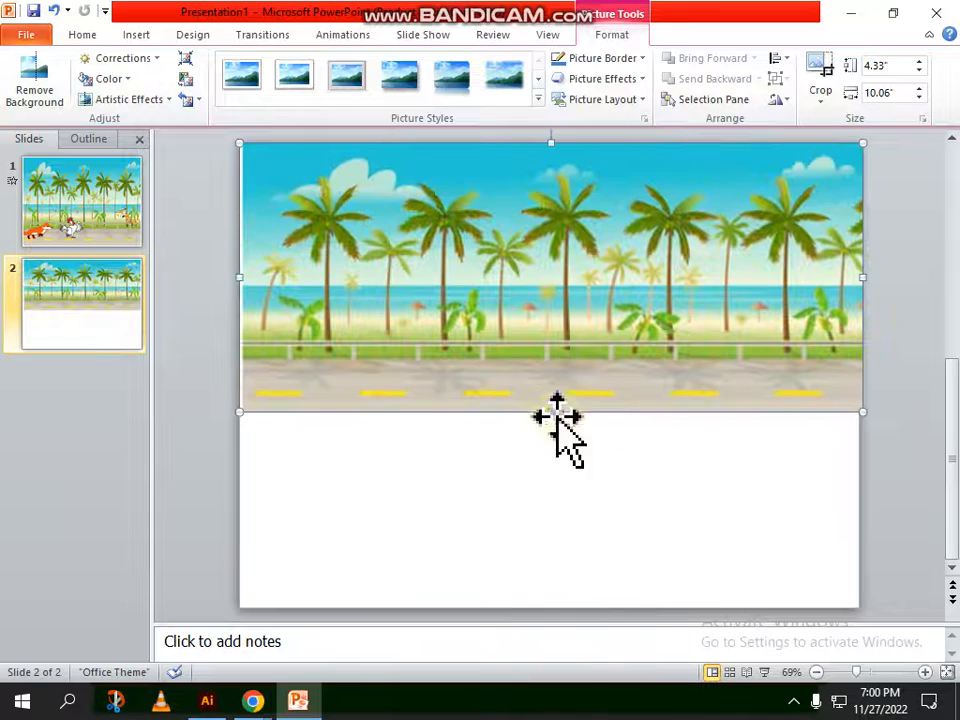
pyautogui.moveTo(551, 411); pyautogui.dragTo(519, 608)
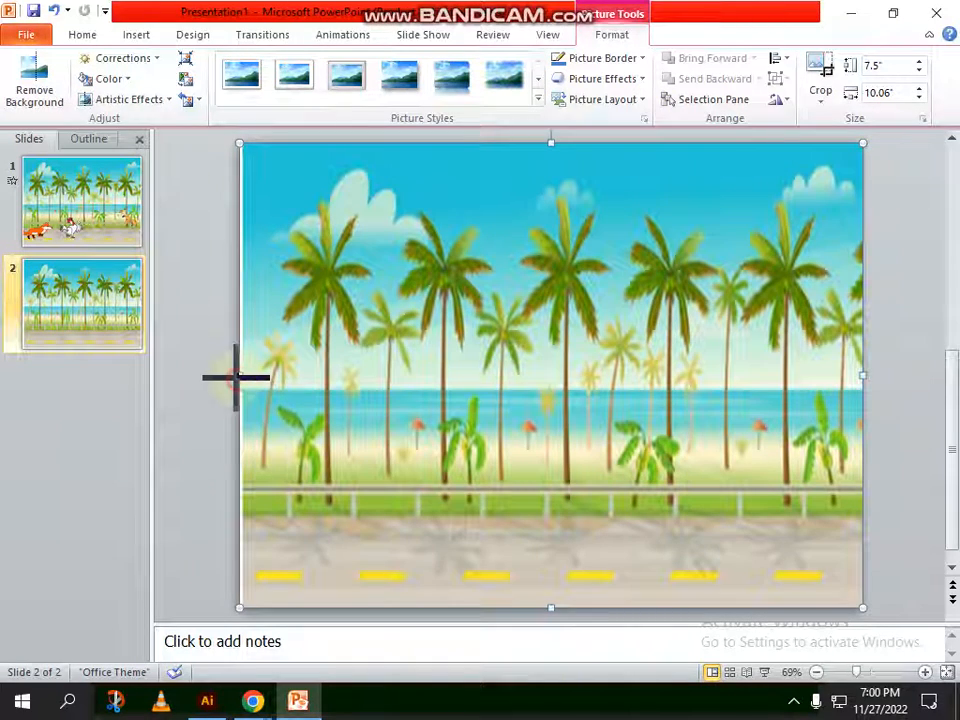
pyautogui.moveTo(233, 381); pyautogui.dragTo(224, 376)
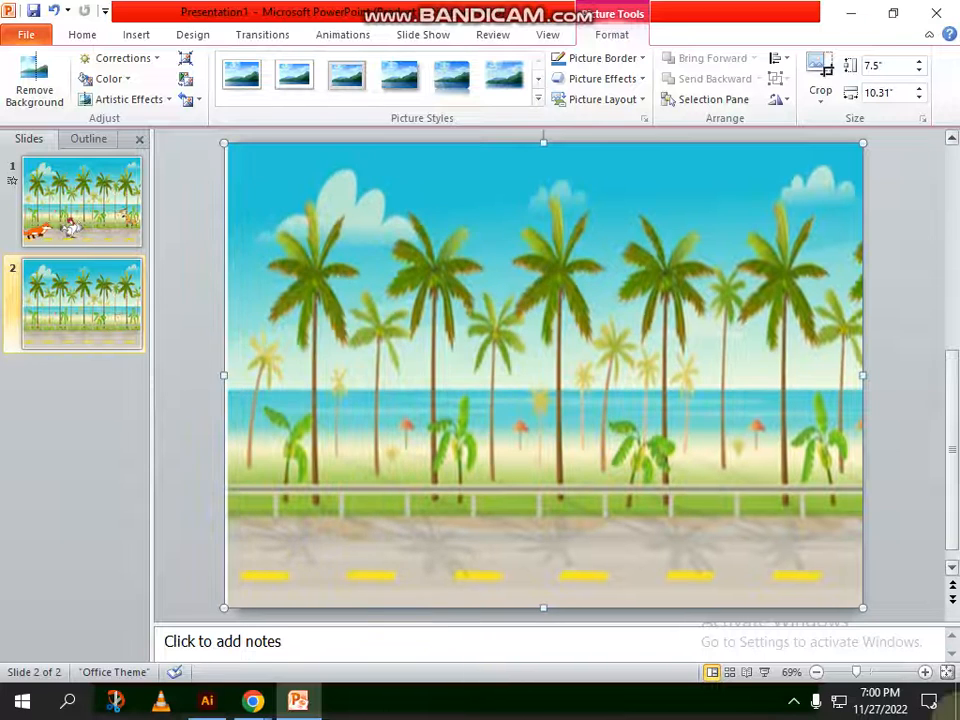
pyautogui.click(189, 268)
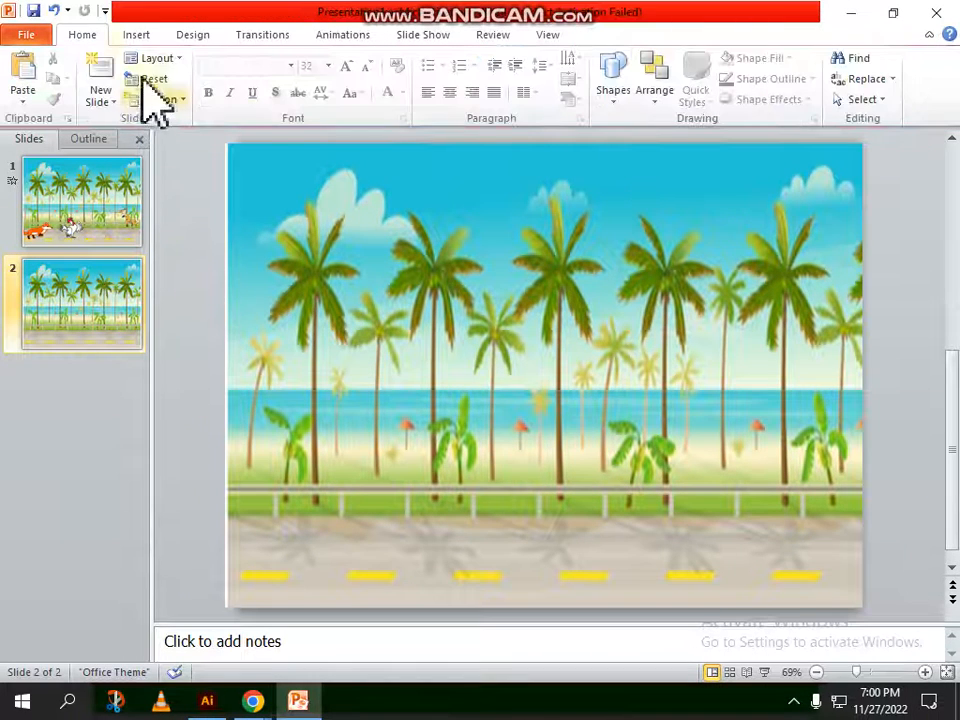
# Insert the orange running fox picture 5b19d355d154388b45e4a8e3d01b16ae from the Desktop folder
pyautogui.click(137, 40)
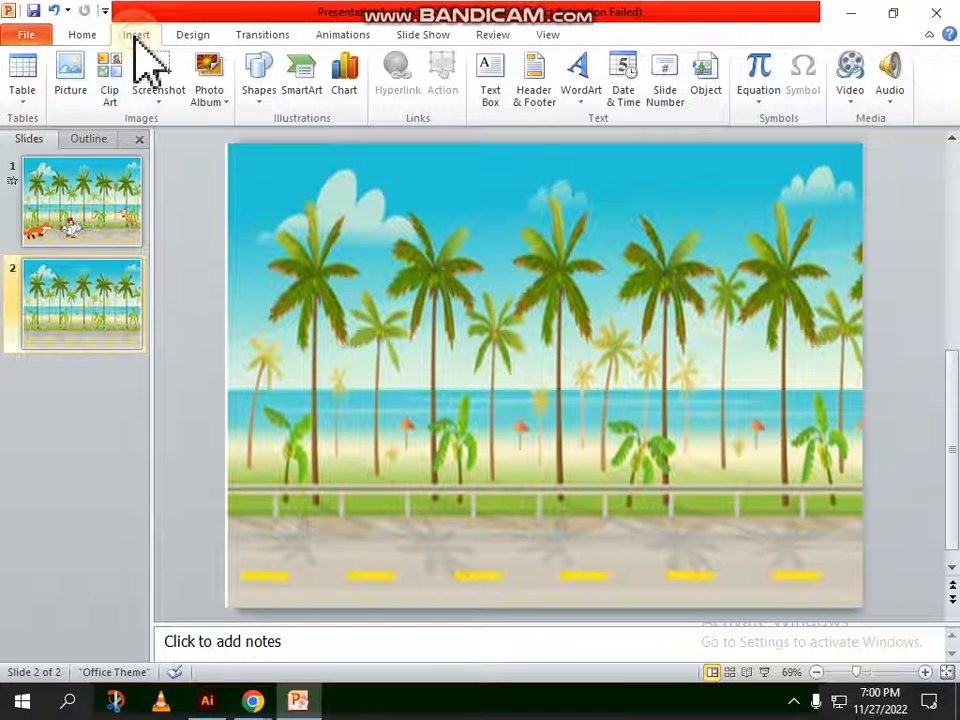
pyautogui.click(72, 78)
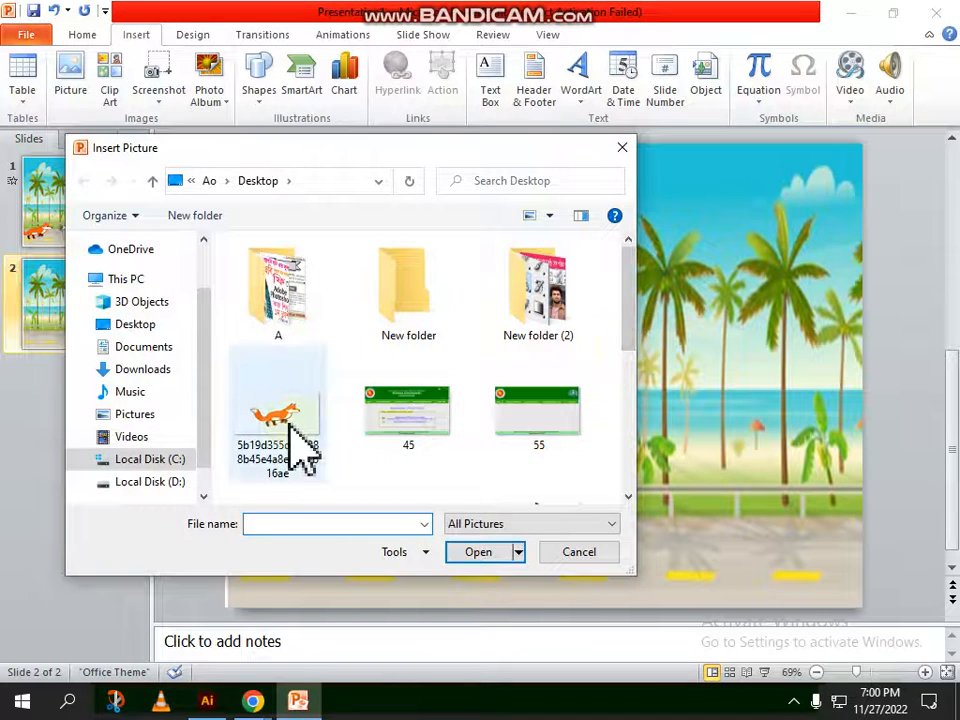
pyautogui.click(300, 450)
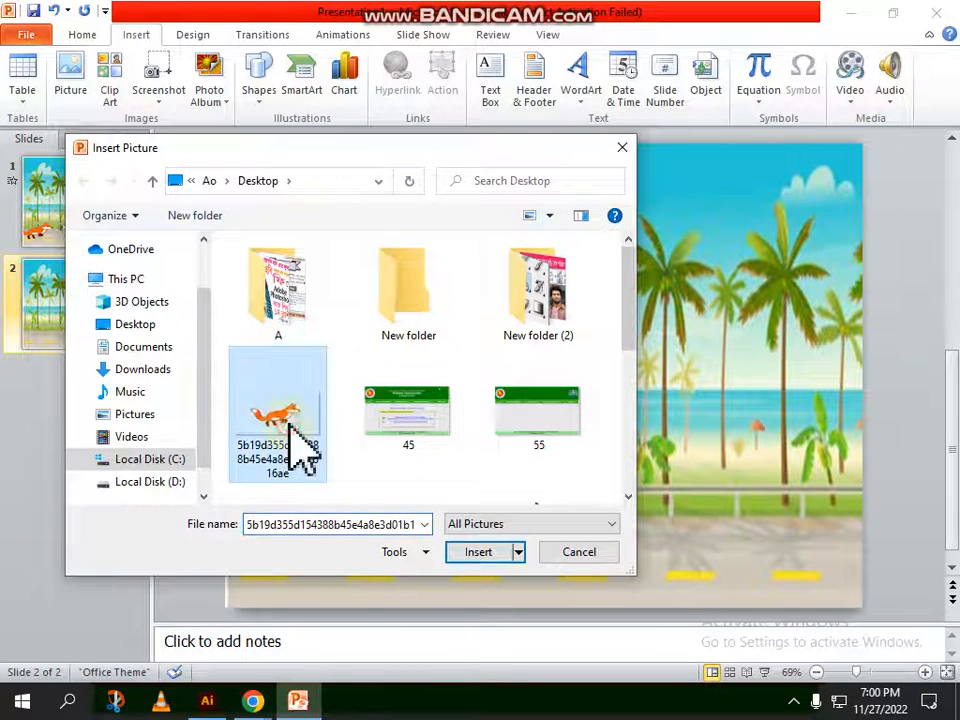
pyautogui.click(452, 552)
# Place the running fox at the left end of the road and shrink it to about 2.17" high by 4.33" wide
pyautogui.moveTo(553, 396); pyautogui.dragTo(365, 540)
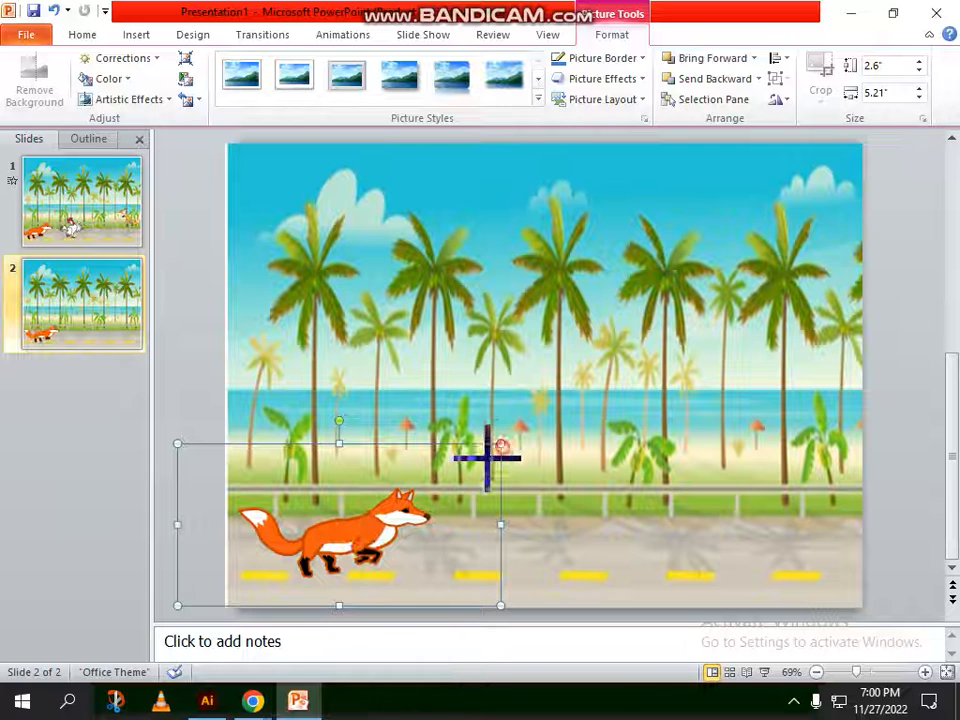
pyautogui.moveTo(487, 457); pyautogui.dragTo(446, 474)
pyautogui.moveTo(332, 546)
pyautogui.mouseDown()
pyautogui.moveTo(343, 548)
pyautogui.moveTo(325, 541)
pyautogui.mouseUp()
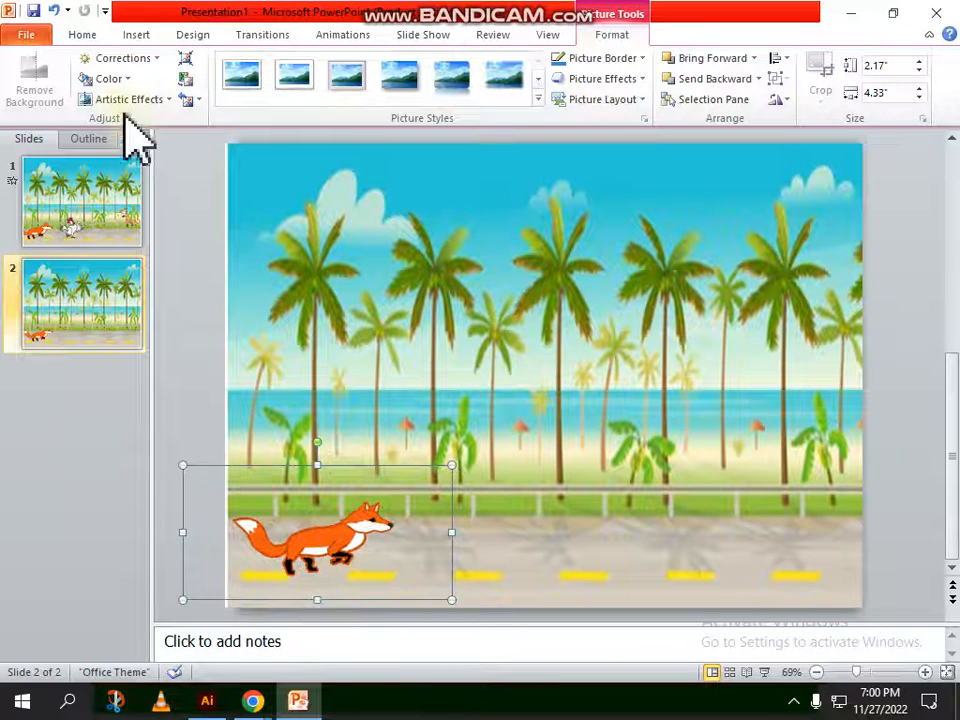
# Insert the rooster picture animated-chicken-image-0166 from the Desktop folder
pyautogui.click(138, 35)
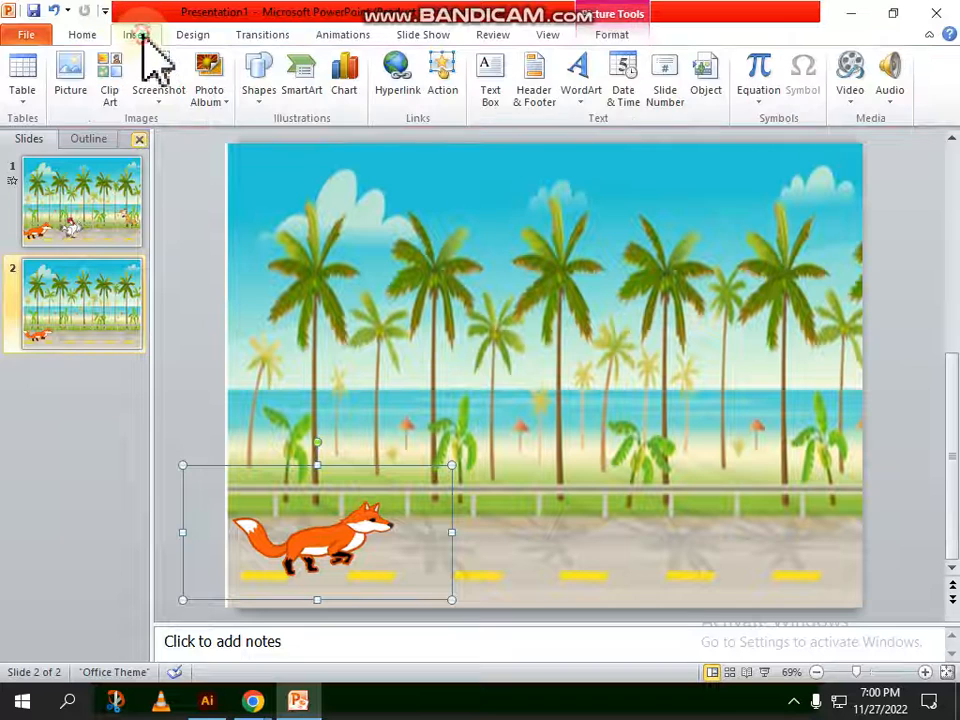
pyautogui.click(76, 88)
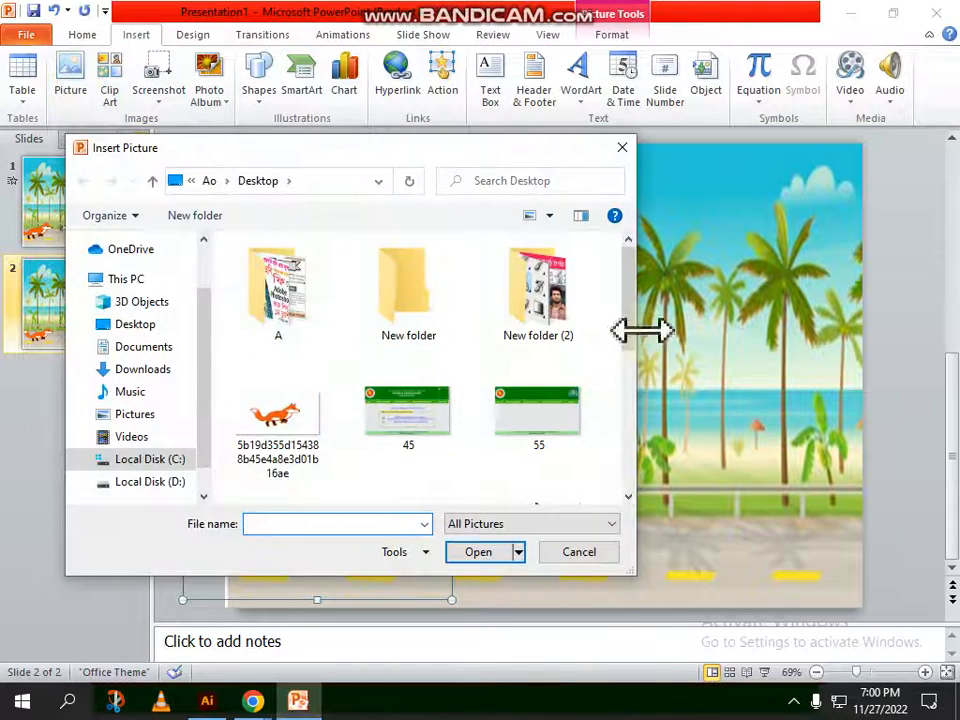
pyautogui.moveTo(628, 306); pyautogui.dragTo(628, 378)
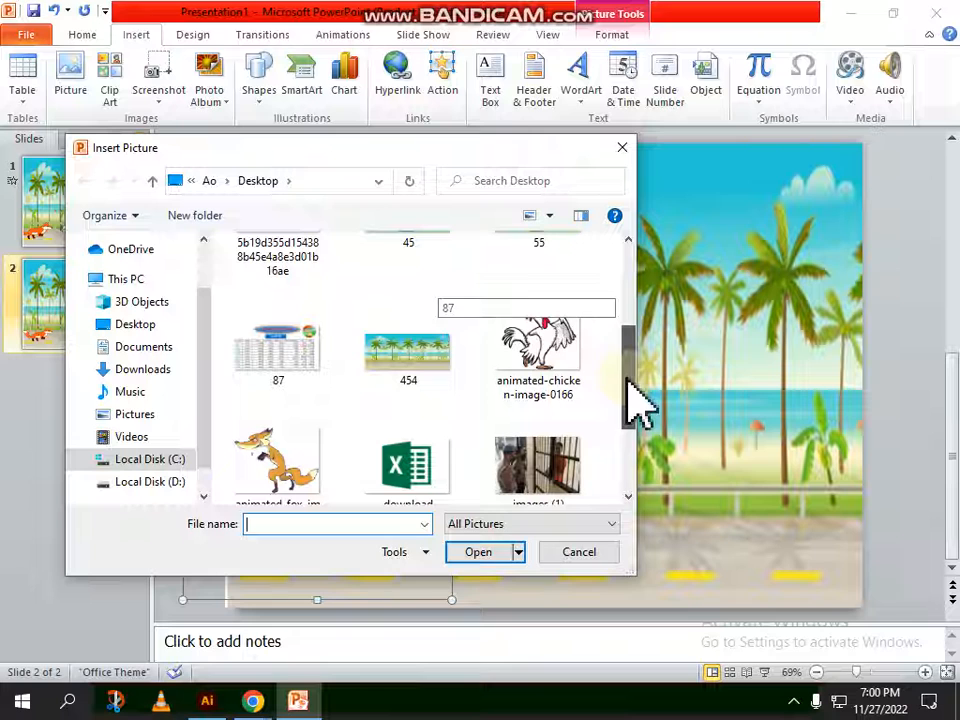
pyautogui.click(555, 328)
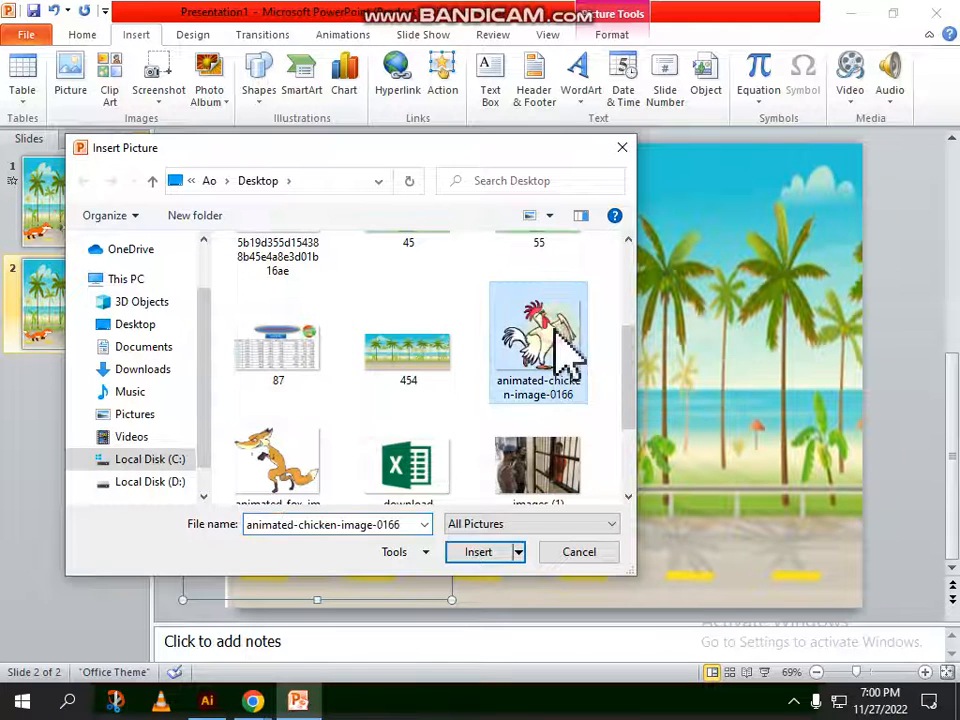
pyautogui.click(483, 552)
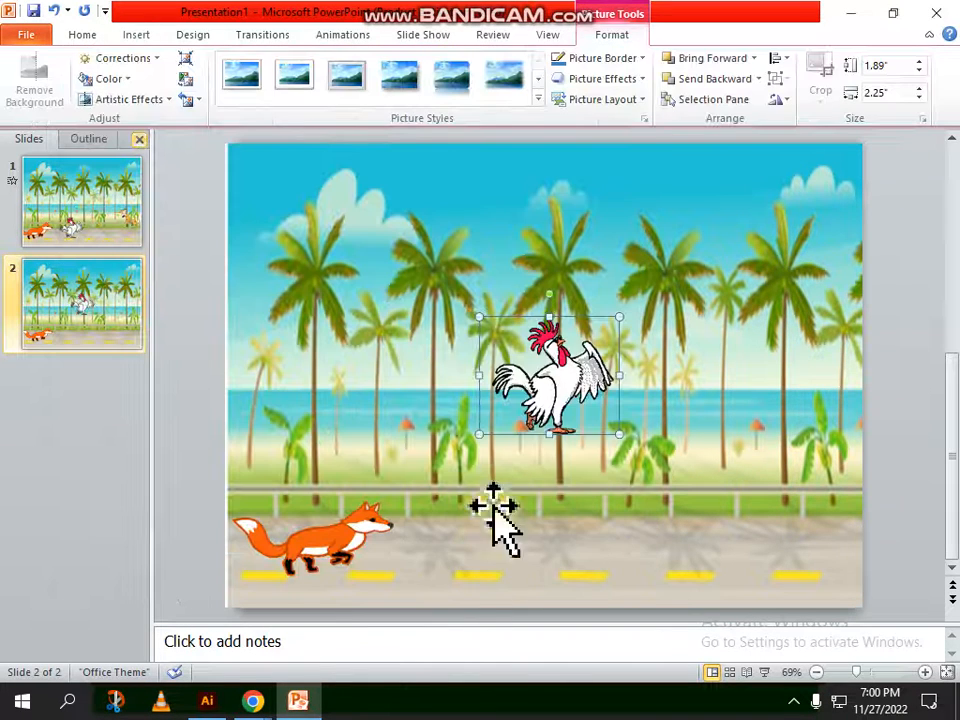
# Place the rooster on the road just ahead of the fox and shrink it to about 1.68" high by 2" wide
pyautogui.moveTo(548, 405); pyautogui.dragTo(508, 540)
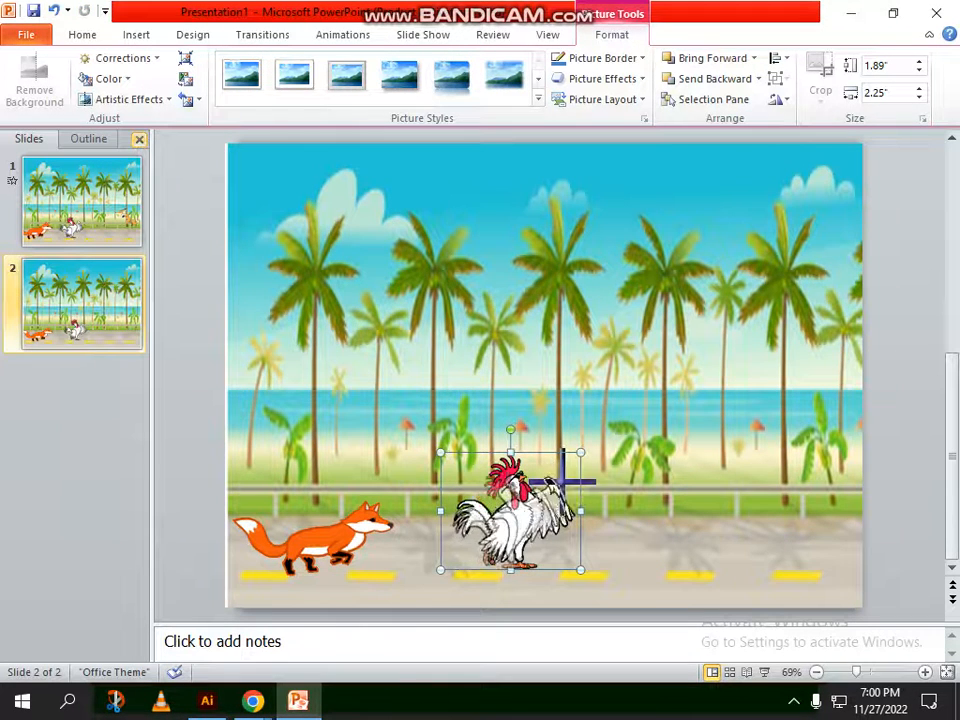
pyautogui.moveTo(580, 453); pyautogui.dragTo(565, 466)
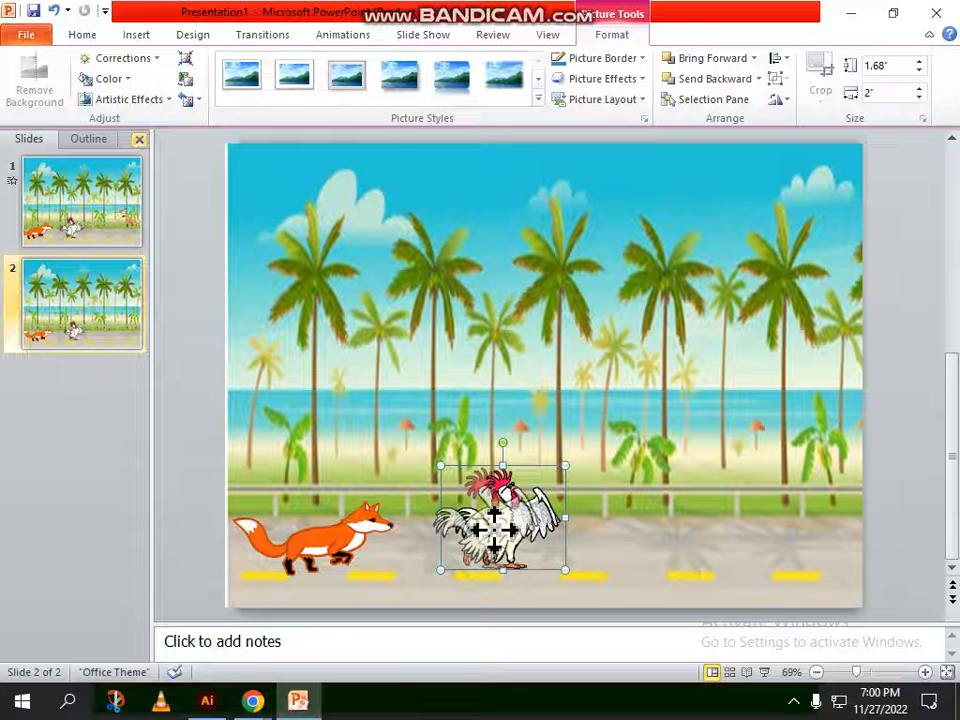
pyautogui.moveTo(491, 523)
pyautogui.mouseDown()
pyautogui.moveTo(472, 524)
pyautogui.moveTo(480, 524)
pyautogui.mouseUp()
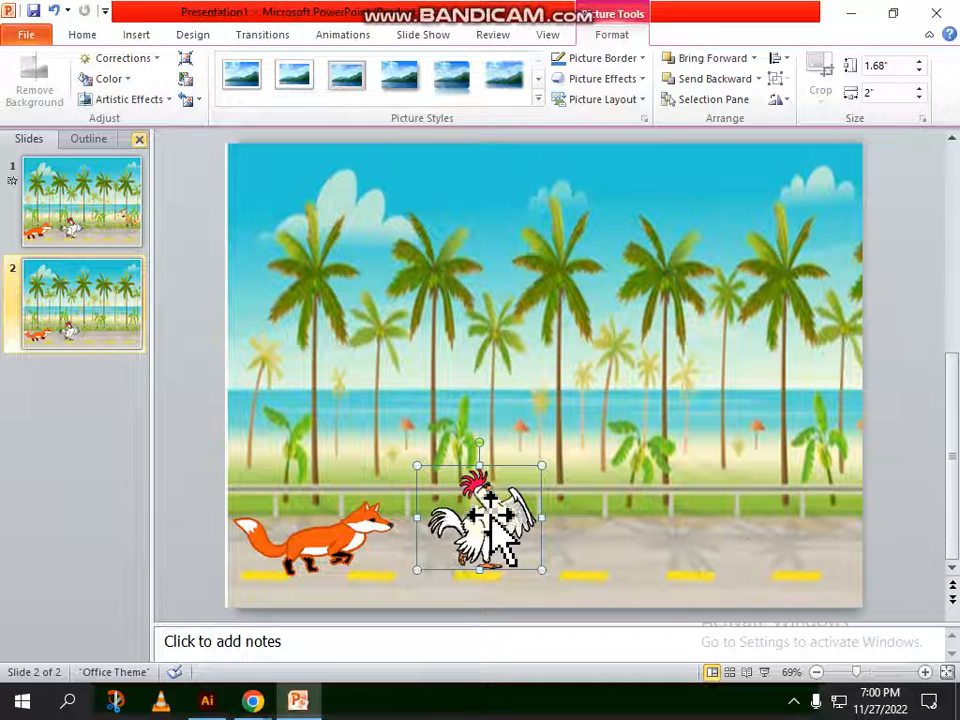
# Insert the standing fox picture animated-fox-image-0089 gh from the Desktop folder
pyautogui.click(138, 35)
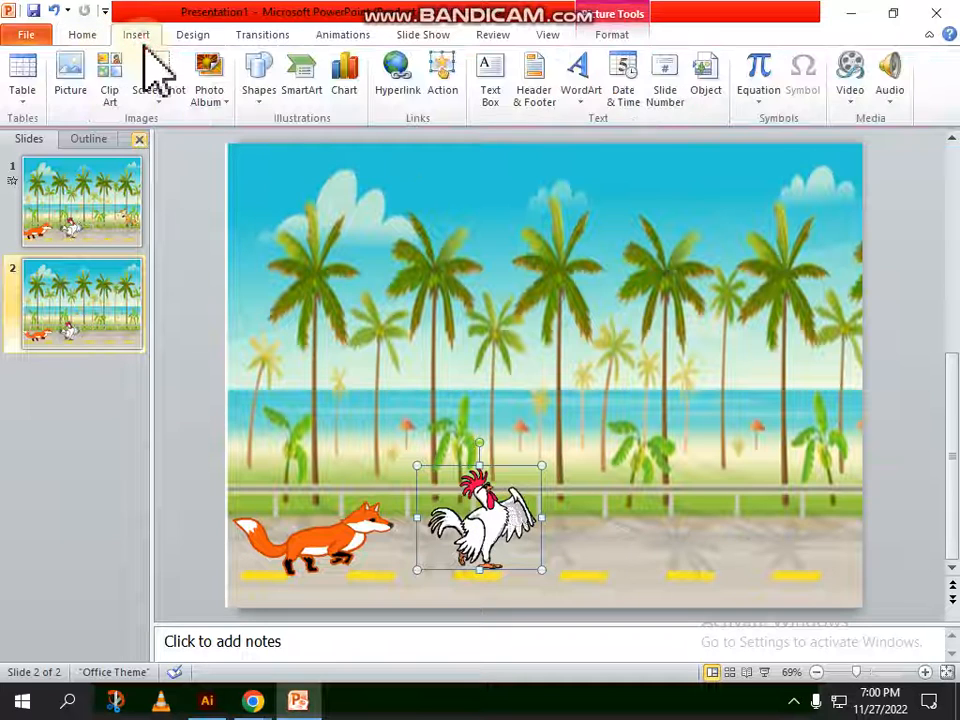
pyautogui.click(83, 75)
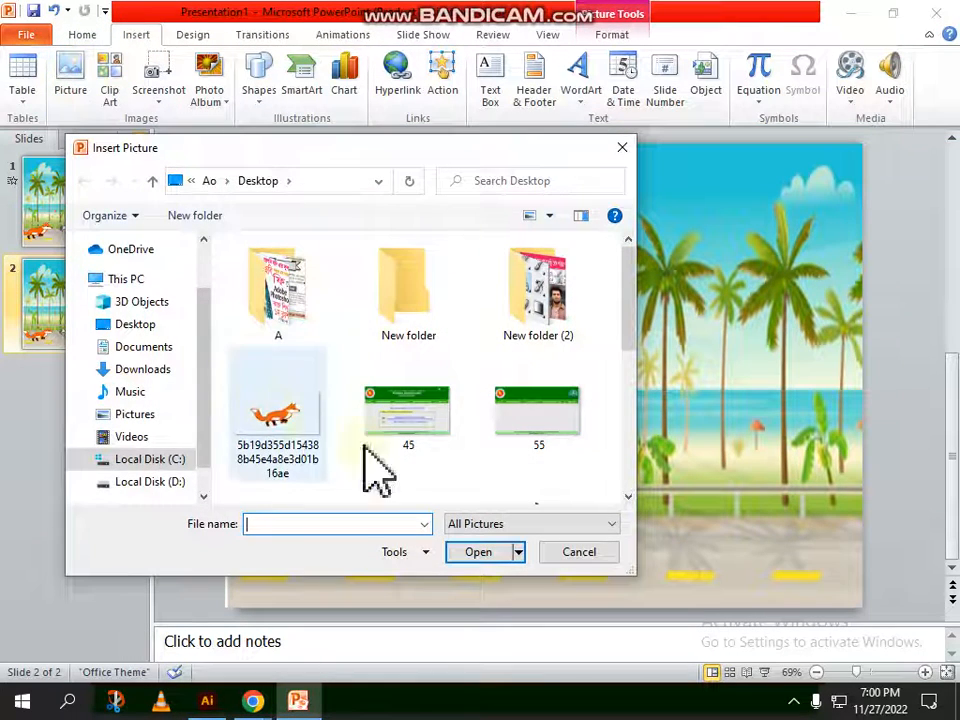
pyautogui.moveTo(628, 302); pyautogui.dragTo(621, 418)
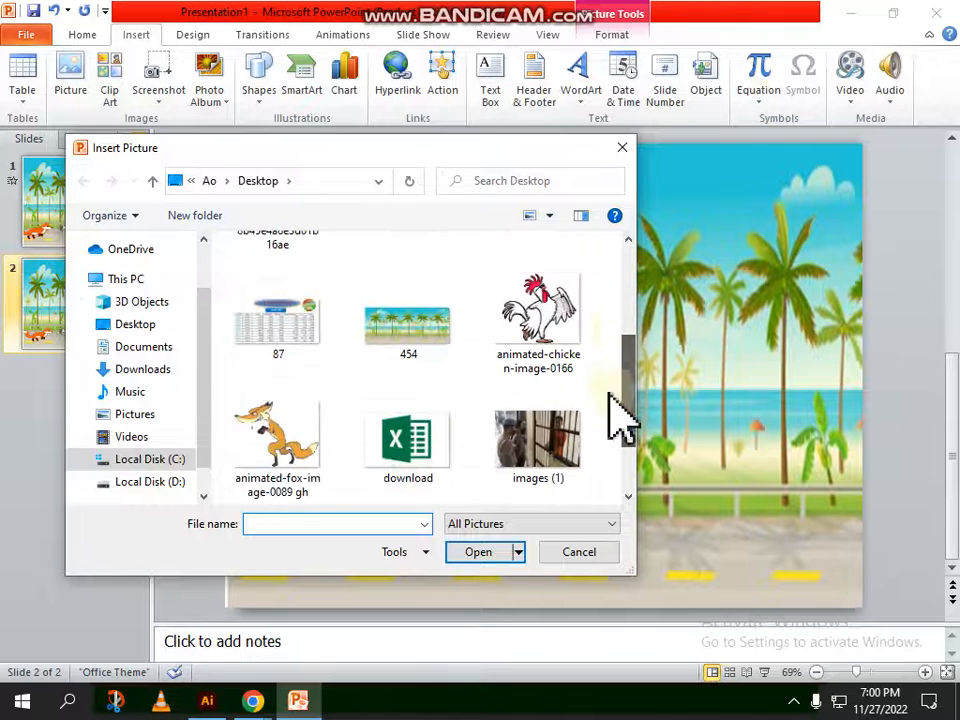
pyautogui.click(266, 432)
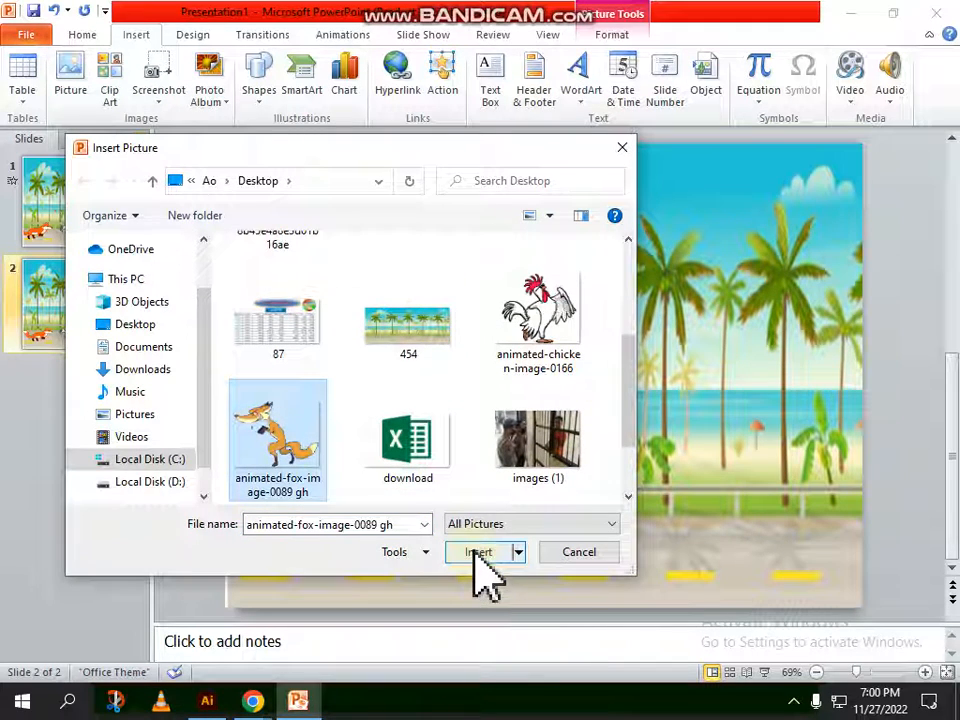
pyautogui.click(480, 553)
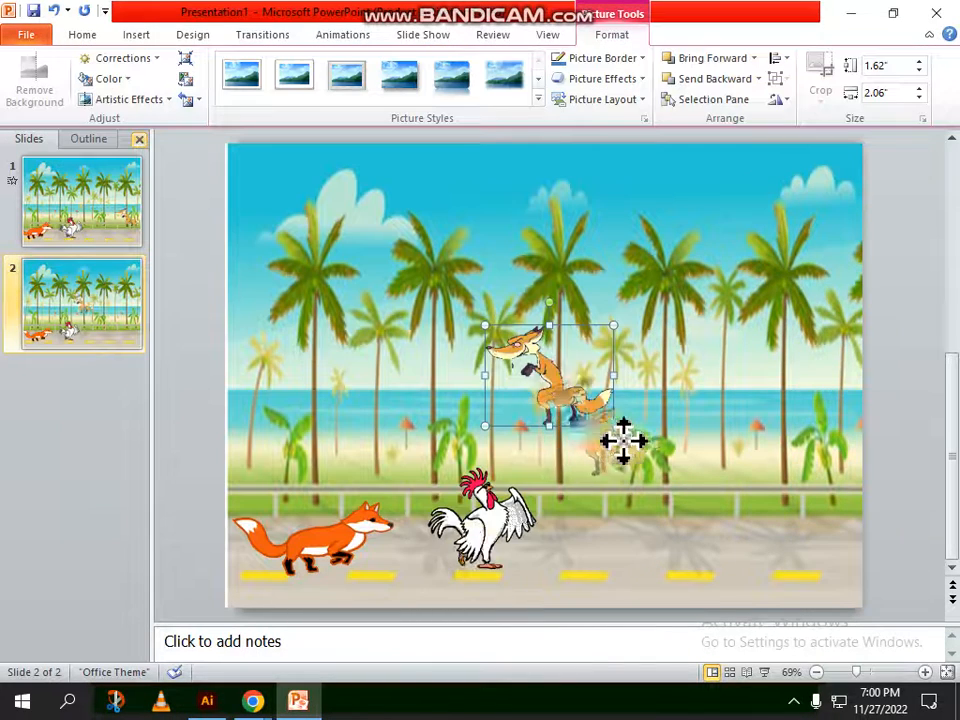
# Place the standing fox by the railing at the slide's right side and shrink it to about 0.95" high by 1.21" wide
pyautogui.moveTo(623, 440); pyautogui.dragTo(751, 453)
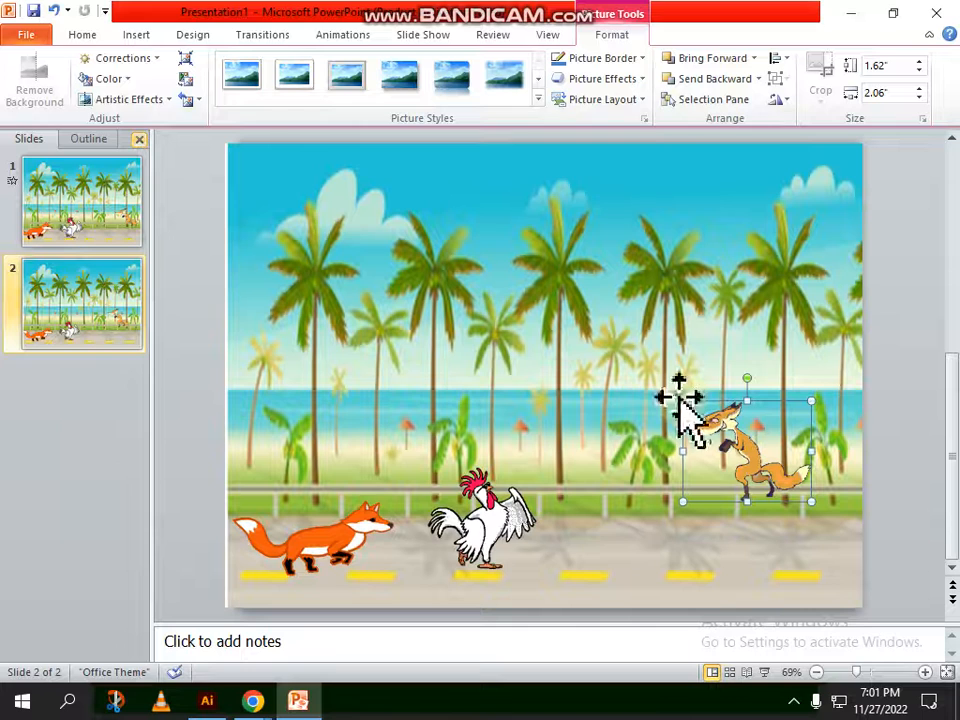
pyautogui.moveTo(687, 403); pyautogui.dragTo(737, 443)
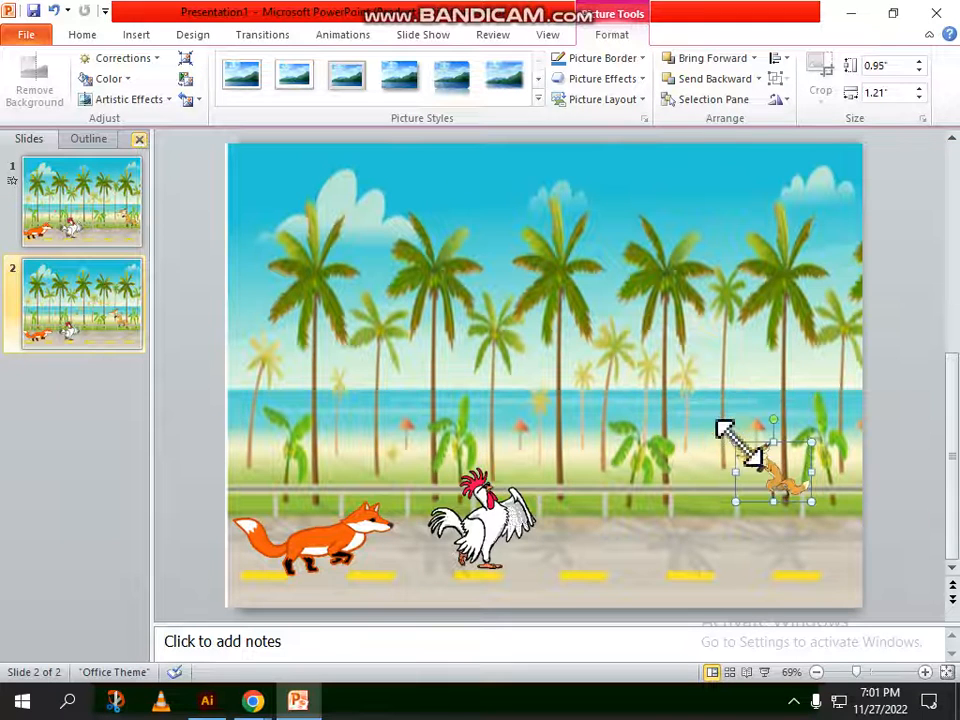
pyautogui.moveTo(779, 486); pyautogui.dragTo(781, 496)
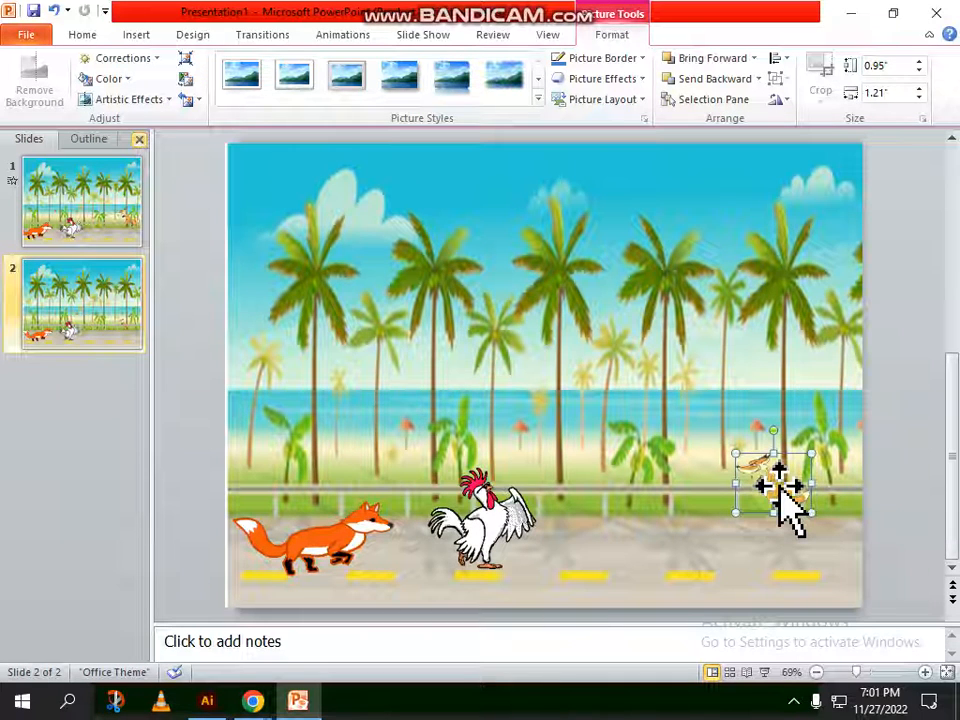
# Add a Lines motion path to the running fox and extend it horizontally along the road past the slide's right edge
pyautogui.click(344, 543)
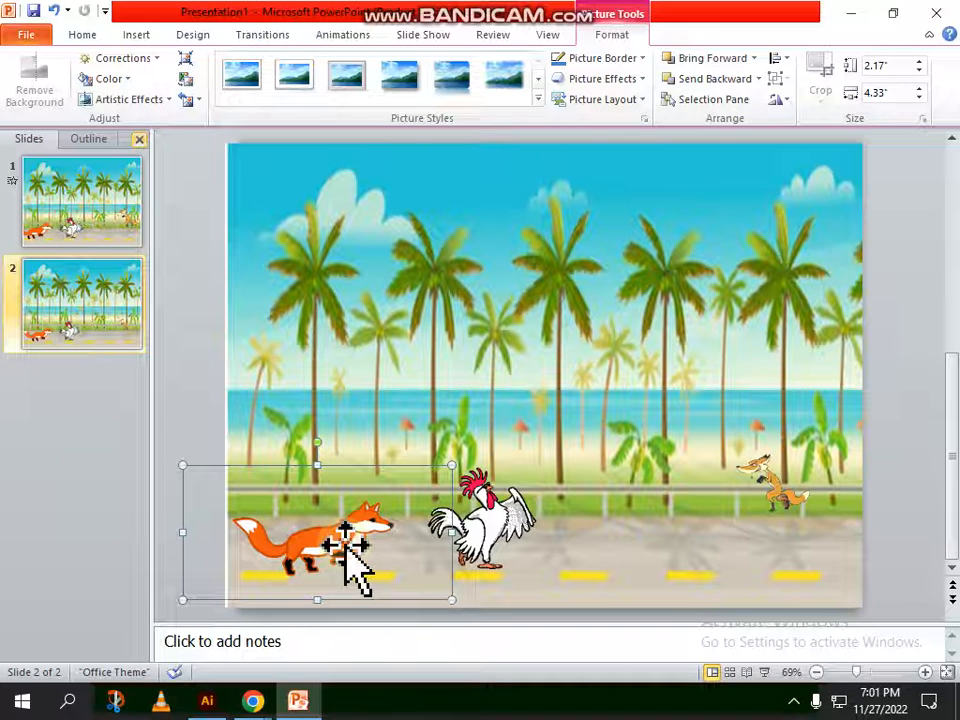
pyautogui.click(338, 38)
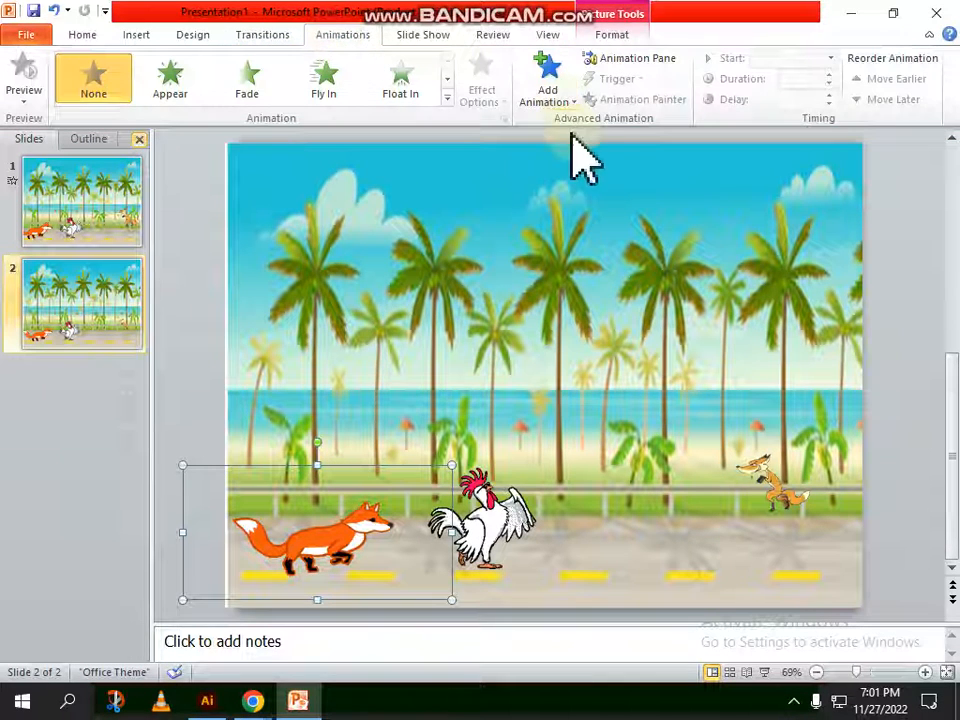
pyautogui.click(566, 98)
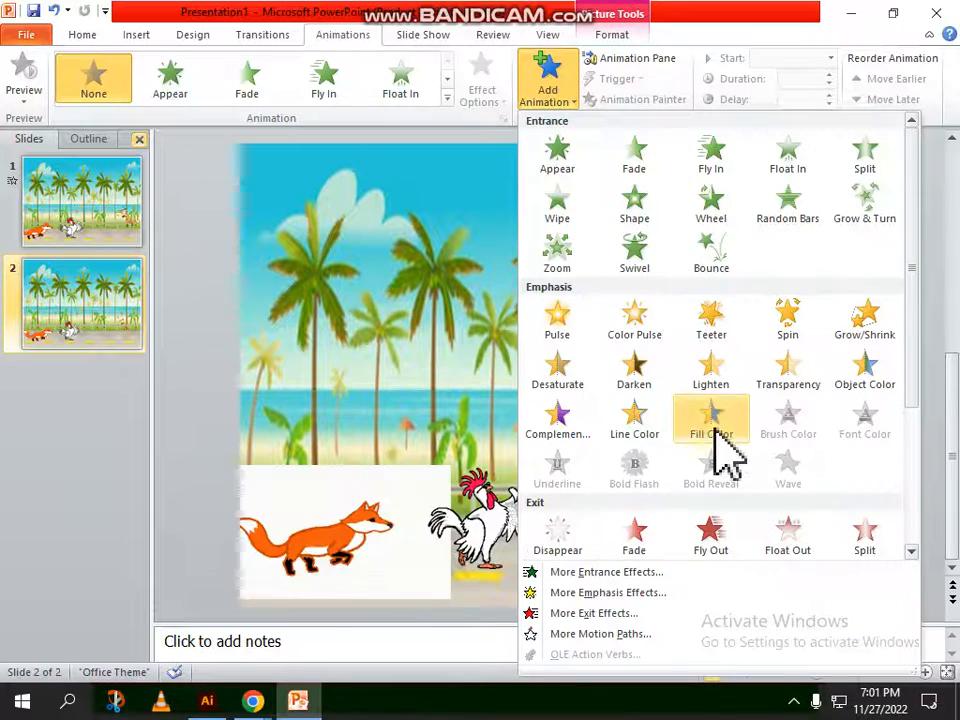
pyautogui.scroll(-3, 720, 453)
pyautogui.click(558, 491)
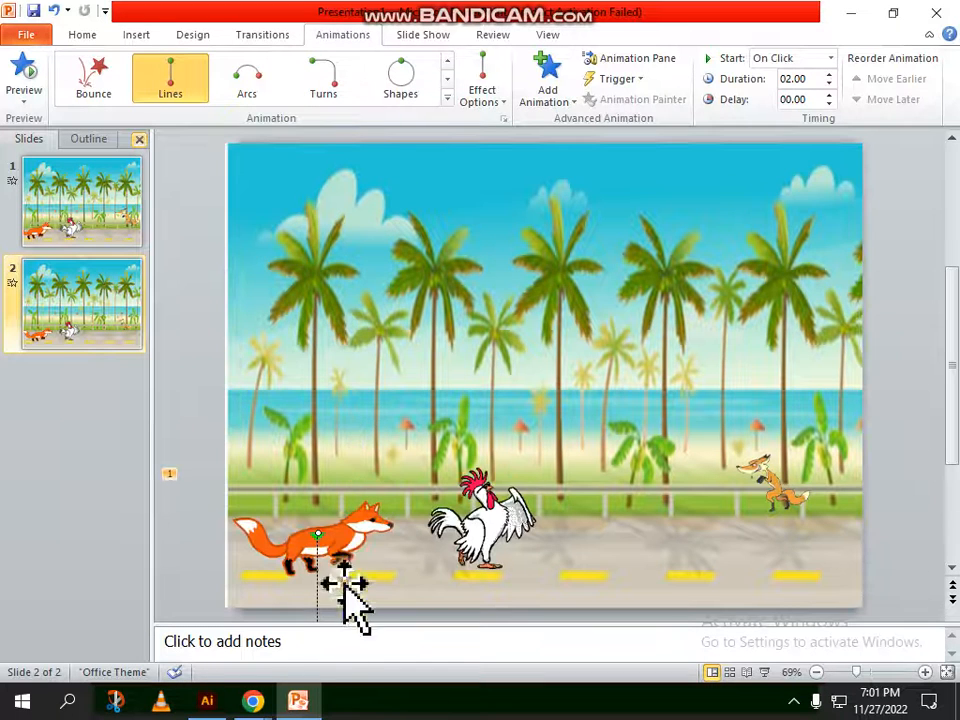
pyautogui.scroll(-1, 347, 600)
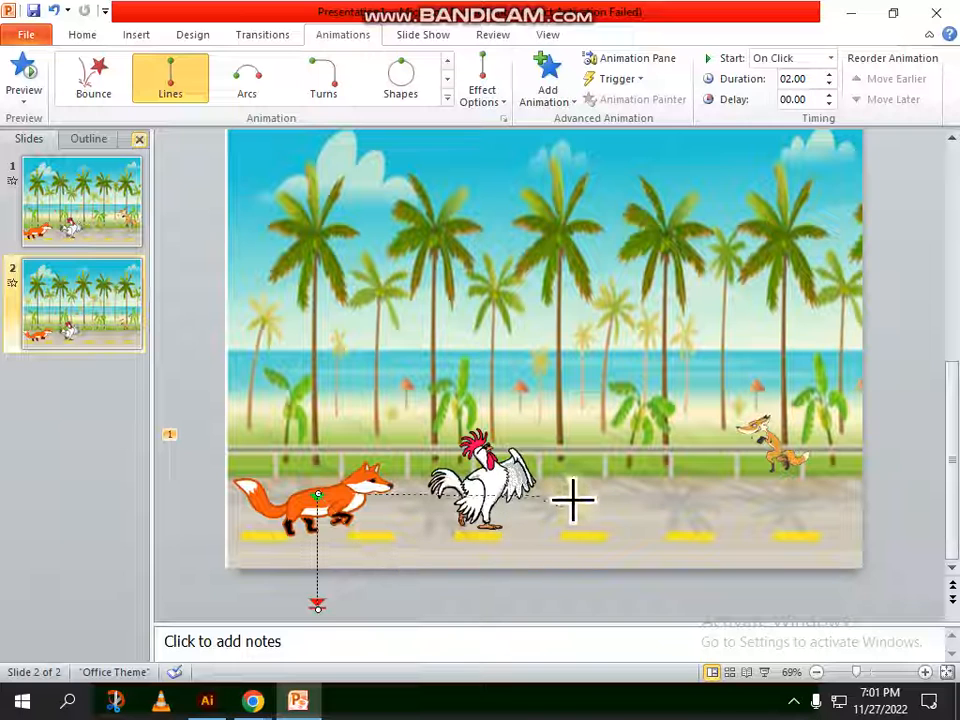
pyautogui.moveTo(572, 500); pyautogui.dragTo(950, 492)
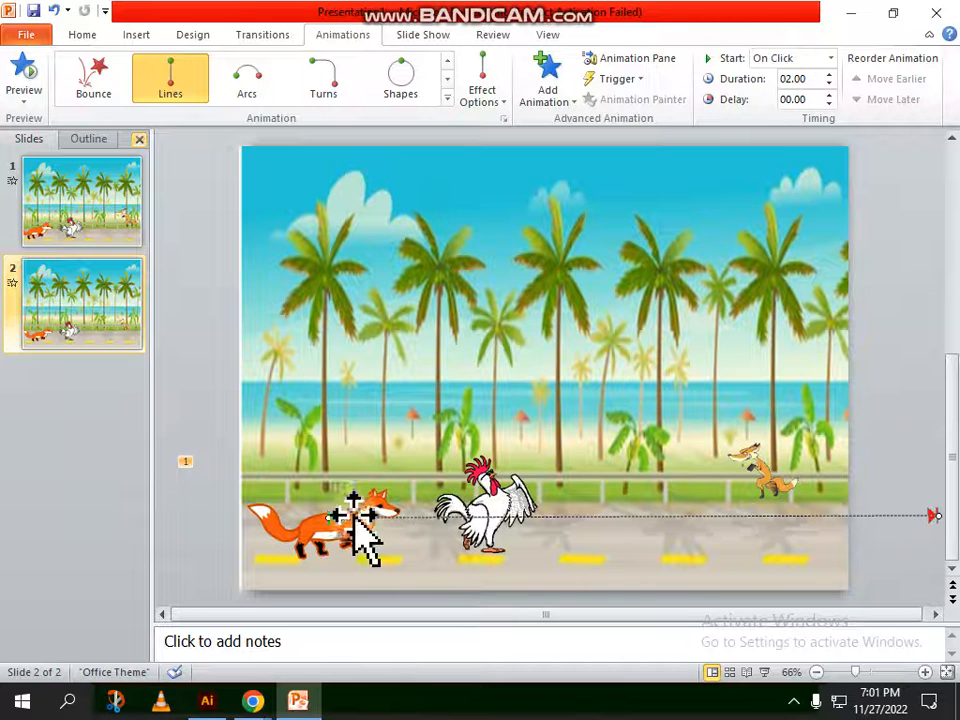
# Add a Lines motion path to the rooster and extend it horizontally along the road past the slide's right edge
pyautogui.click(487, 507)
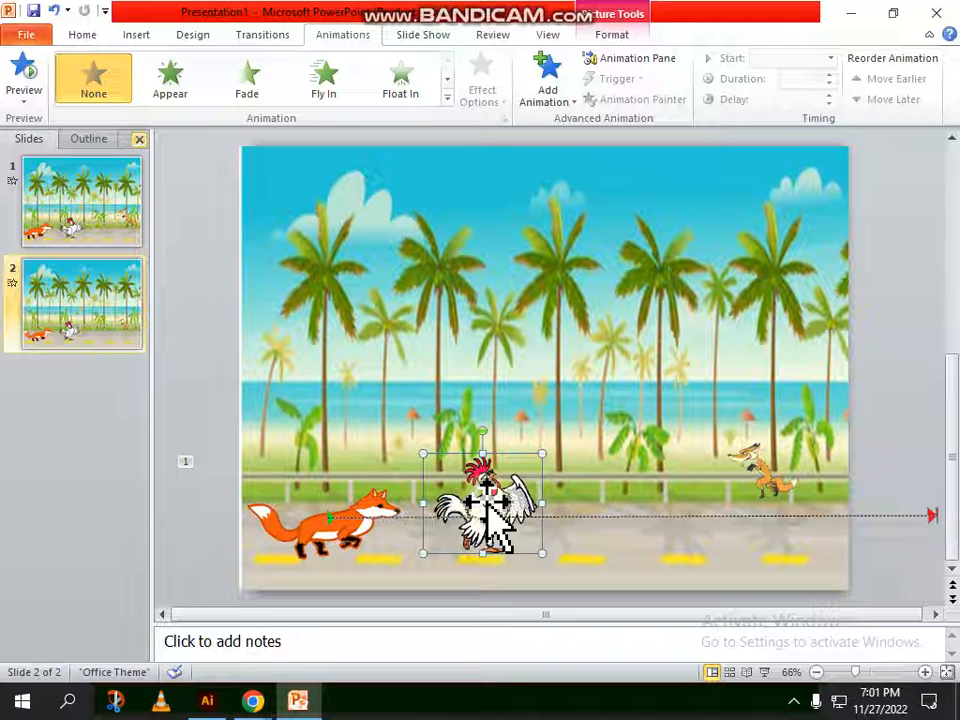
pyautogui.click(572, 100)
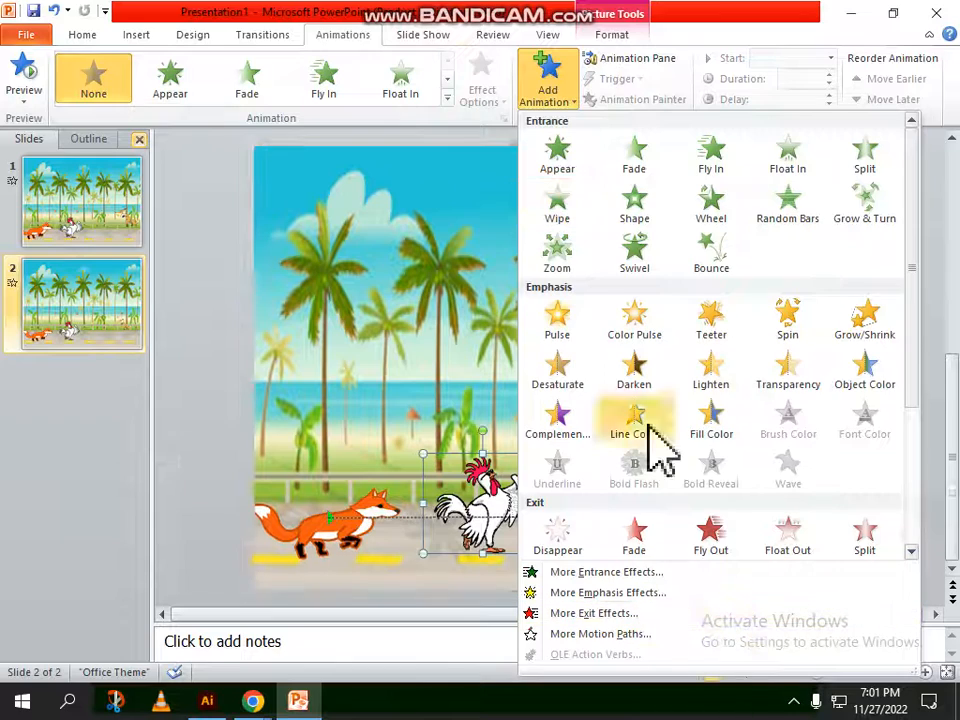
pyautogui.scroll(-3, 655, 450)
pyautogui.click(563, 500)
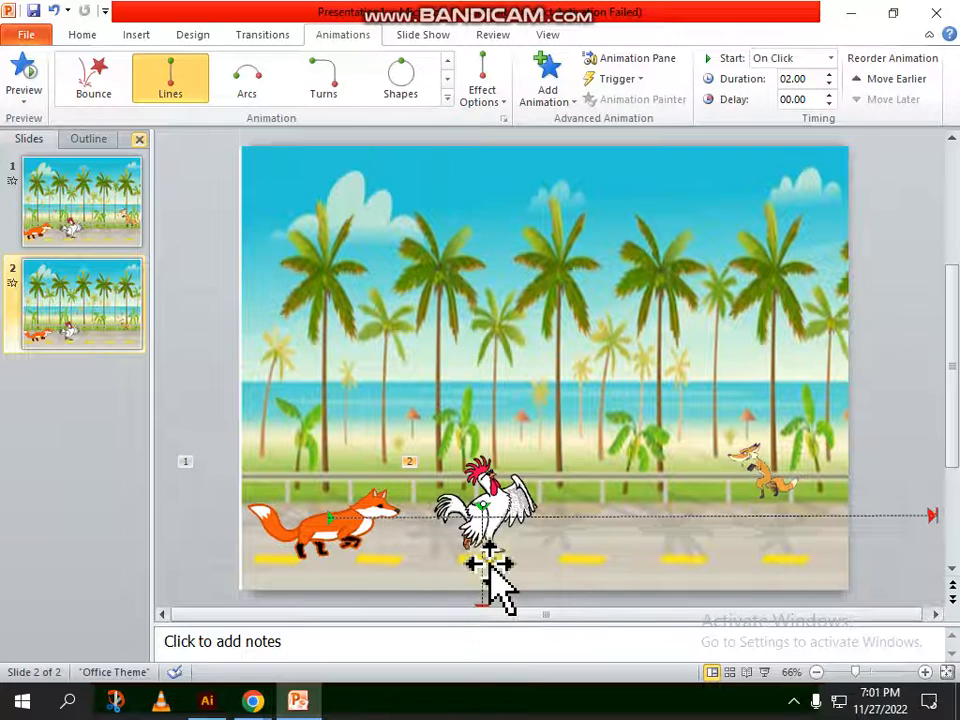
pyautogui.scroll(-1, 490, 565)
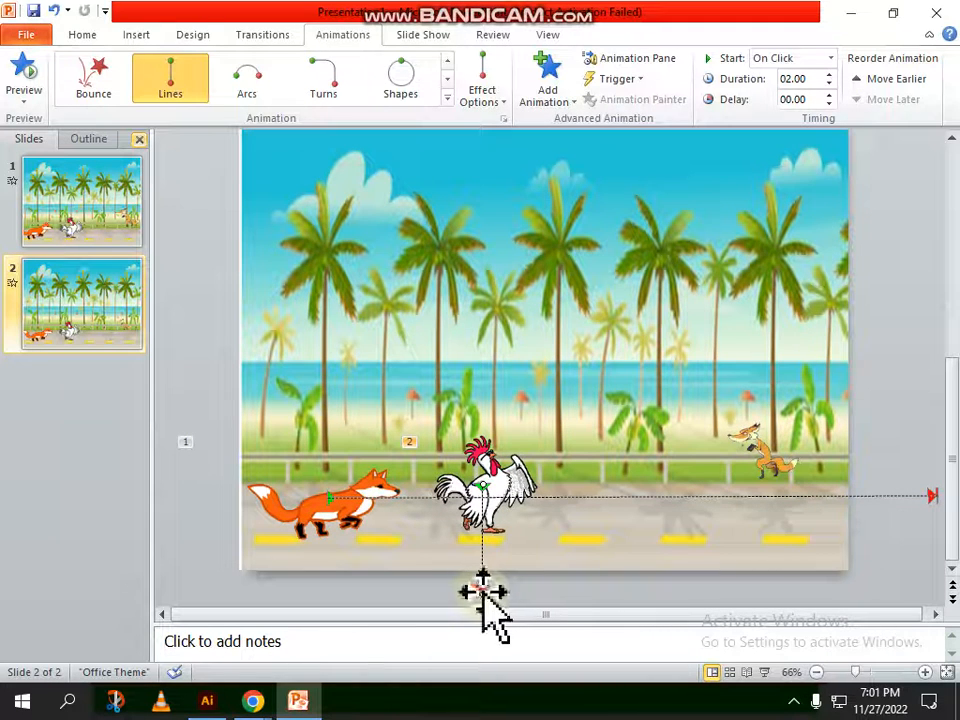
pyautogui.moveTo(482, 594); pyautogui.dragTo(946, 492)
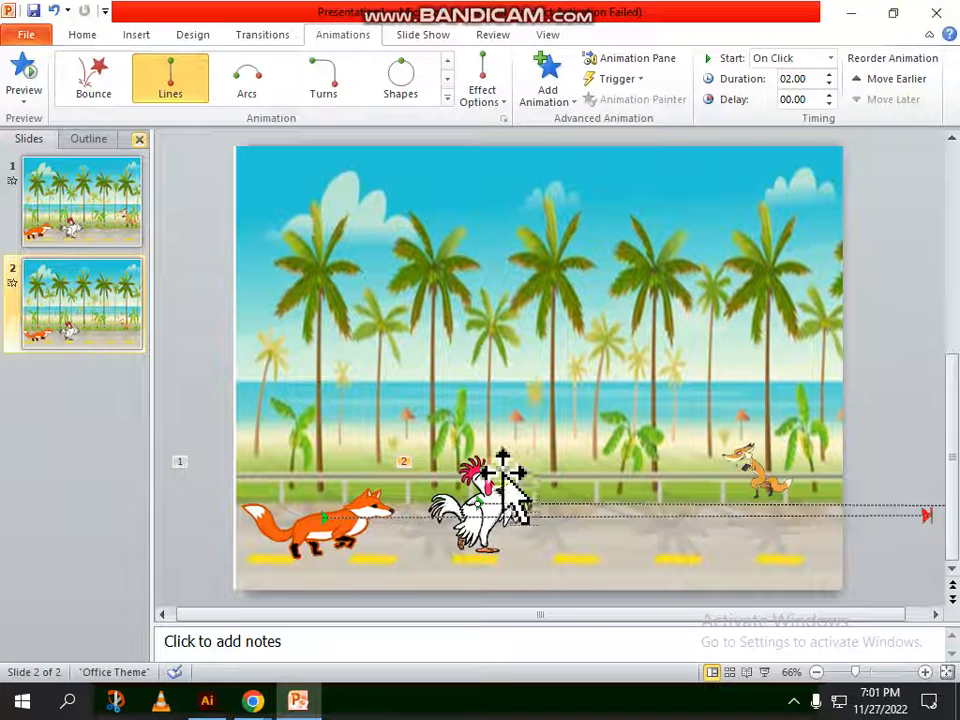
# Set the motion path duration to 6 seconds for the running fox and 10 seconds for the rooster, and preview the animation
pyautogui.click(760, 476)
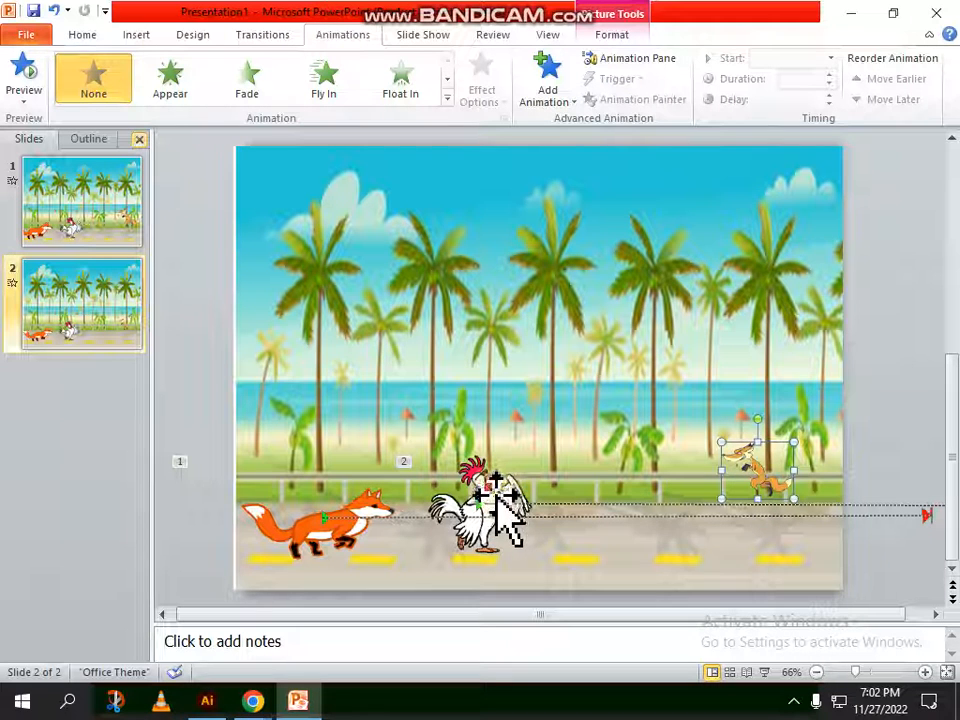
pyautogui.click(366, 514)
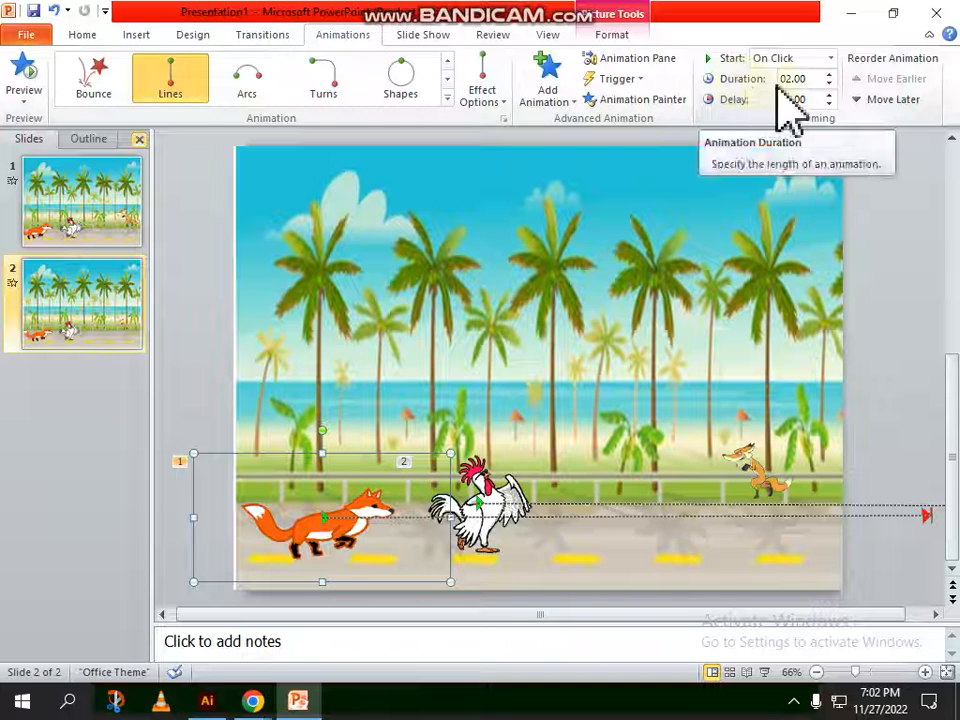
pyautogui.click(830, 86)
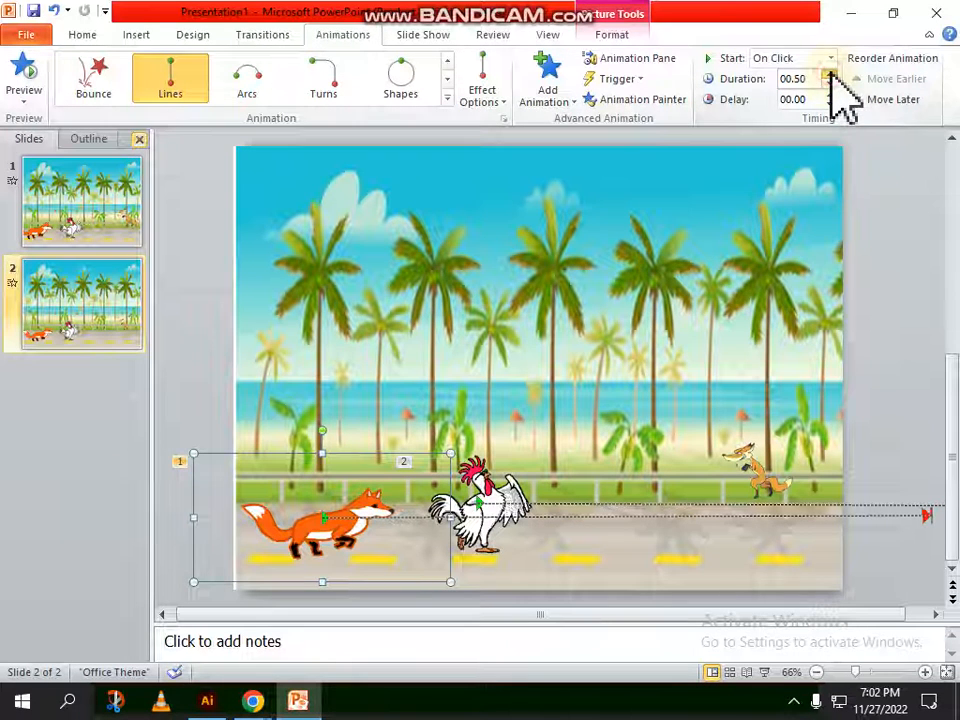
pyautogui.click(829, 73)
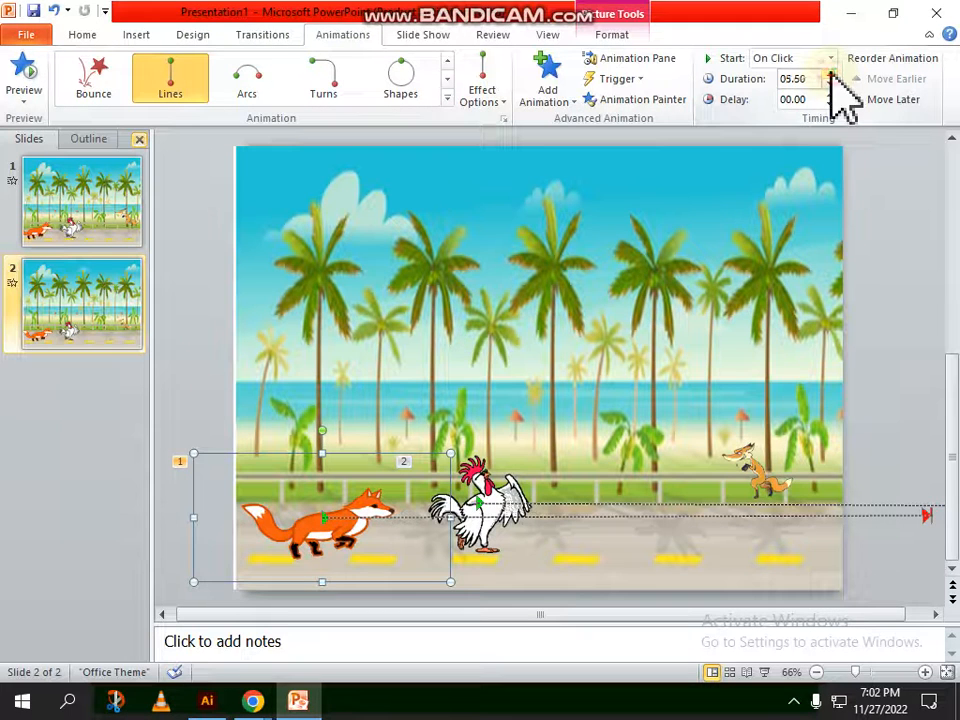
pyautogui.click(485, 495)
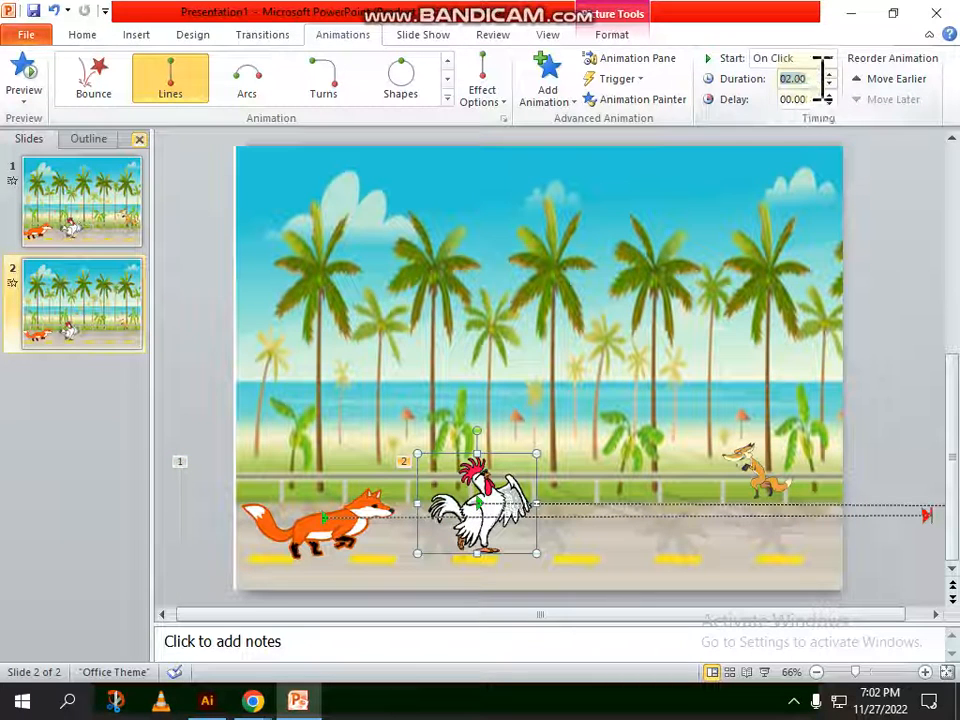
pyautogui.write('10')
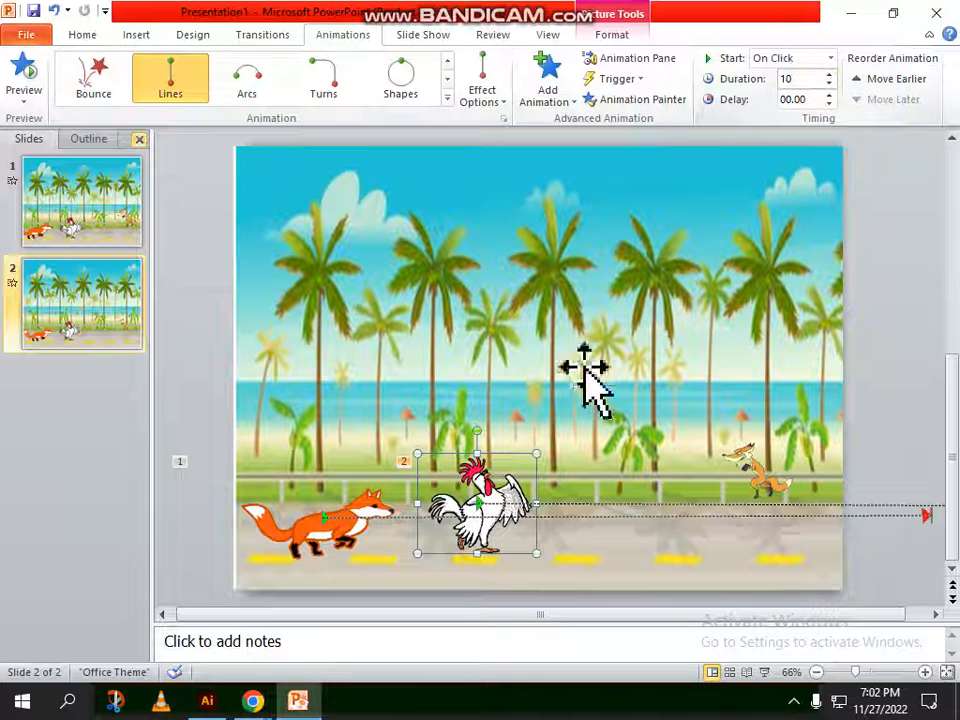
pyautogui.click(40, 64)
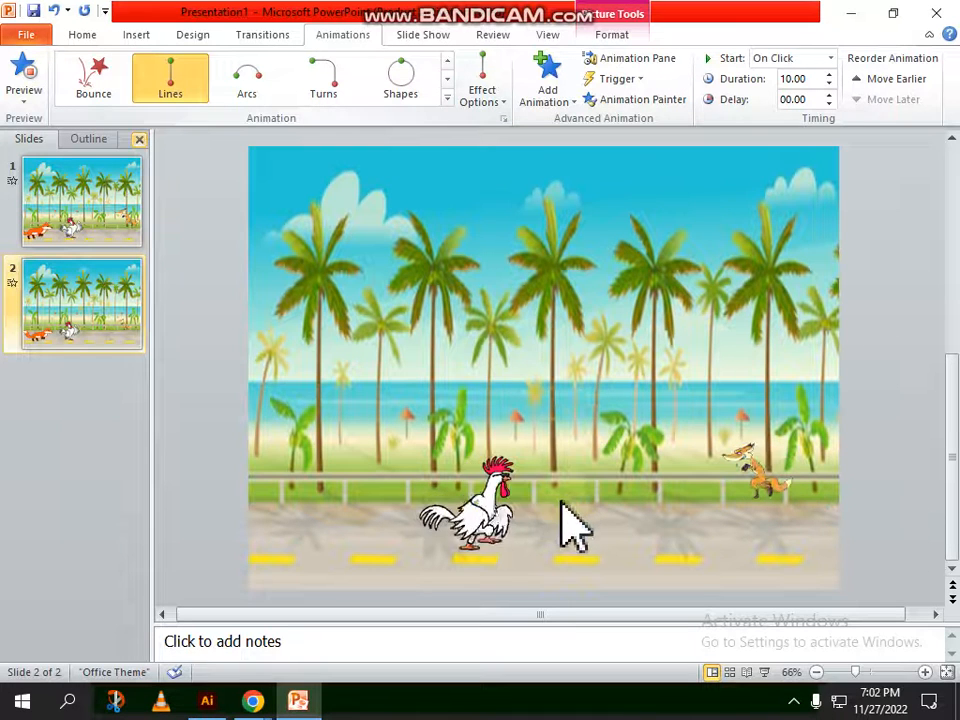
# Set the rooster's motion path to start With Previous and preview the slide's animations
pyautogui.click(487, 513)
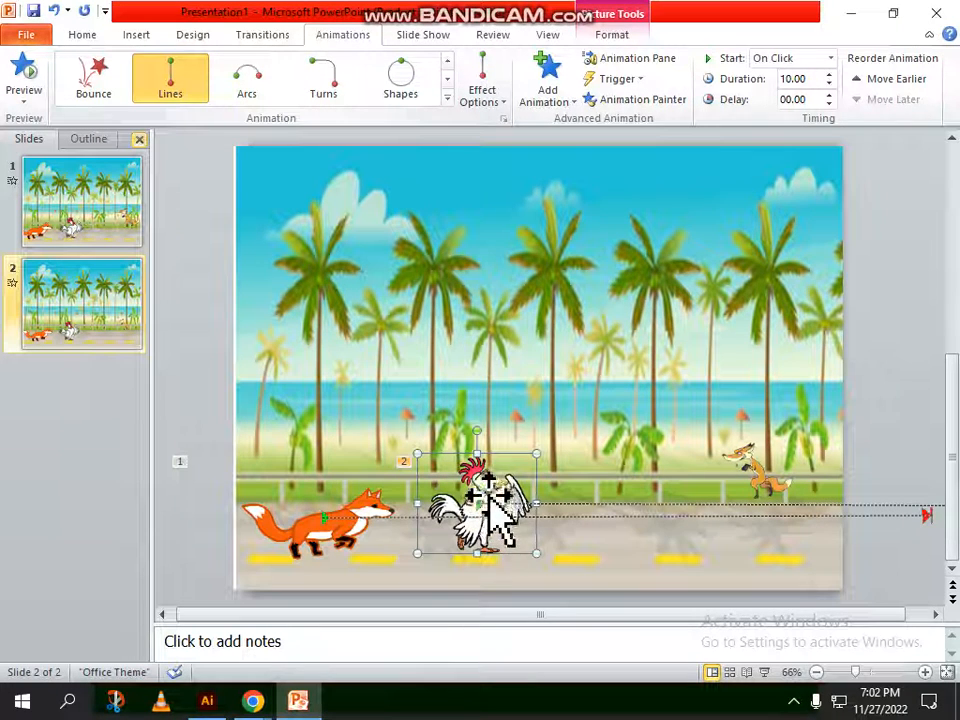
pyautogui.click(830, 59)
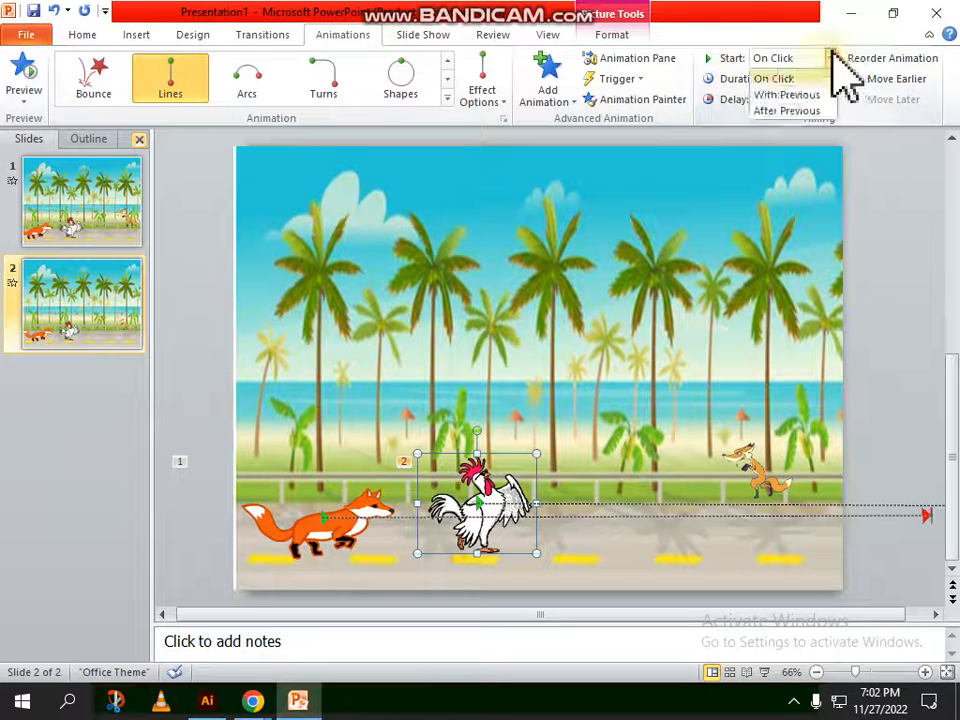
pyautogui.click(789, 95)
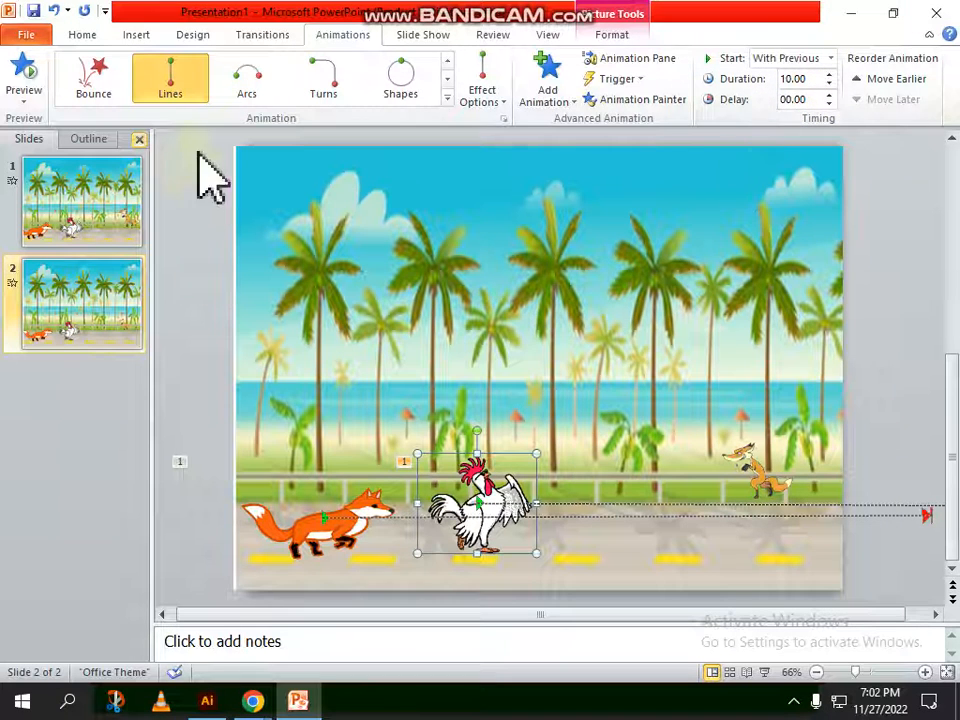
pyautogui.click(24, 85)
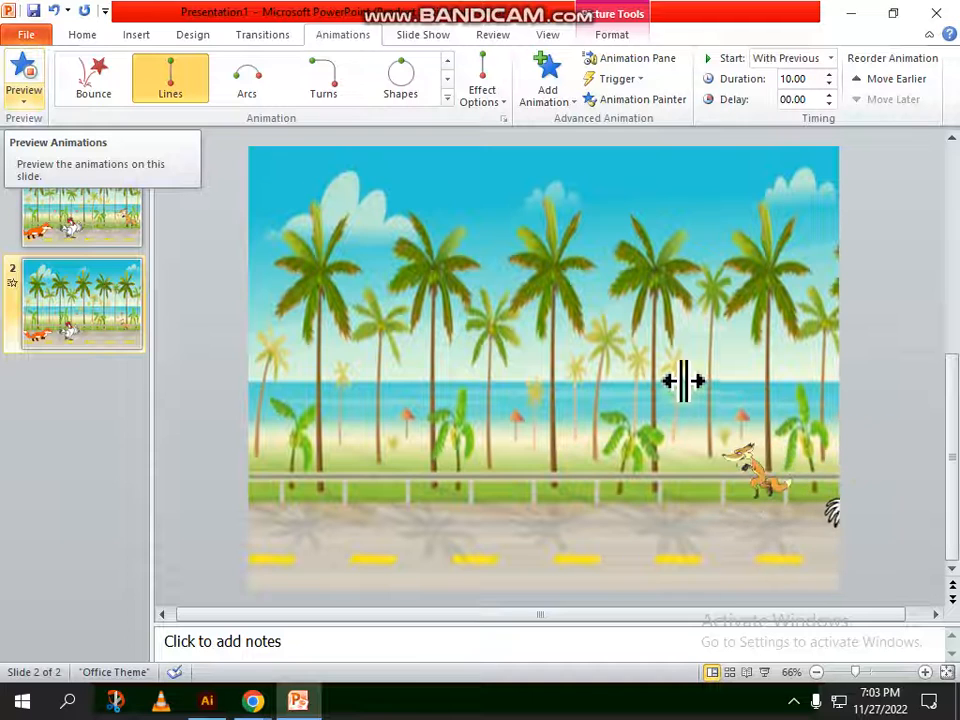
# Set the motion path duration to 10 seconds for the running fox and 6 seconds for the rooster, and preview the result
pyautogui.click(368, 545)
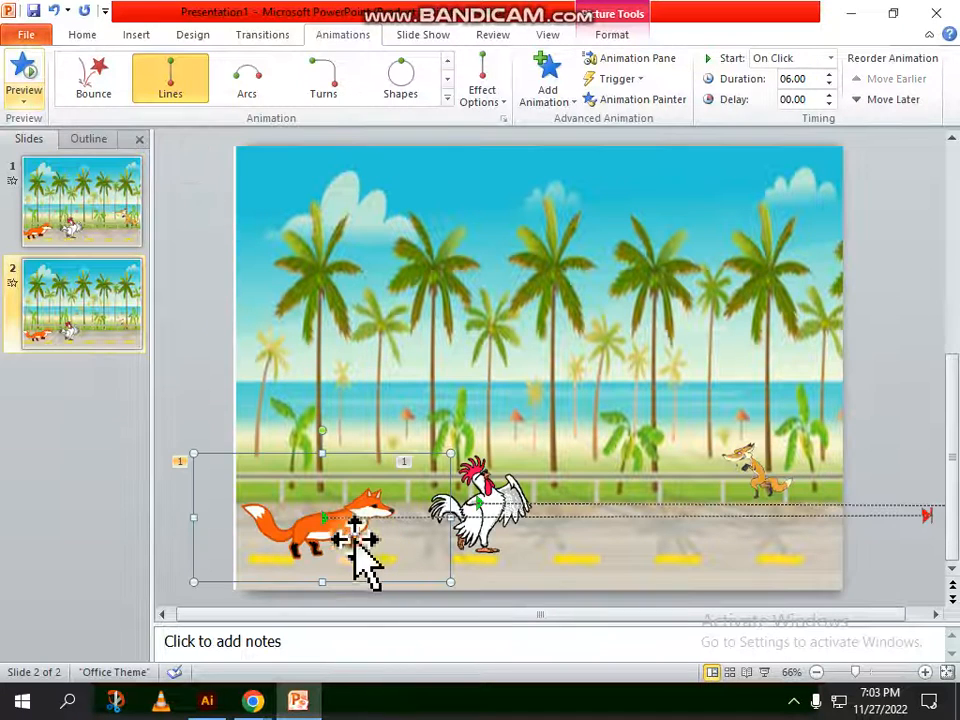
pyautogui.click(813, 80)
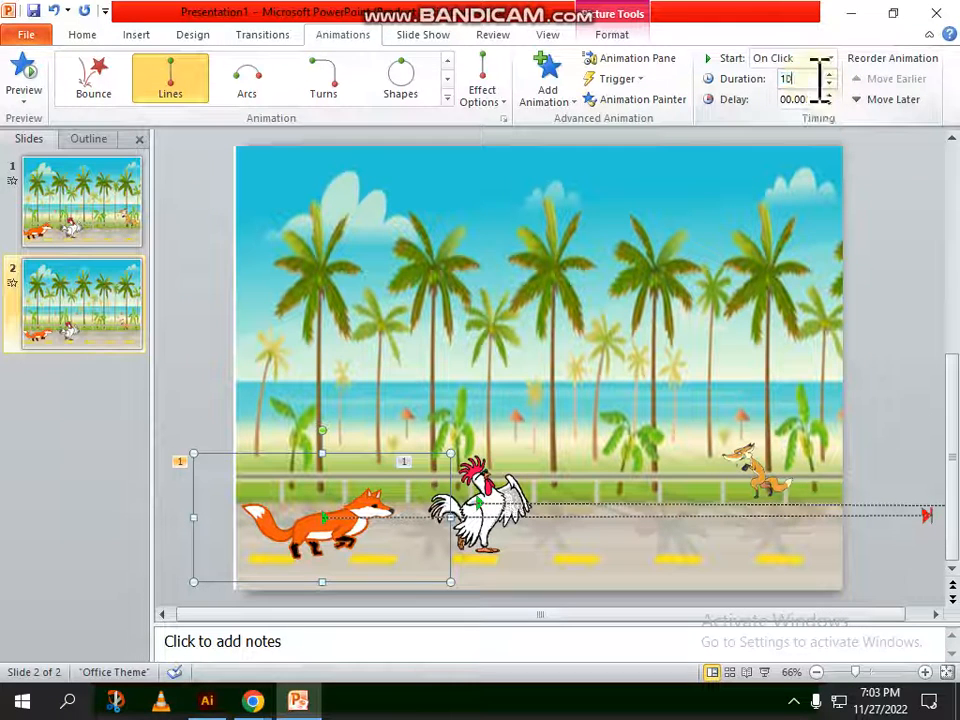
pyautogui.write('10')
pyautogui.click(478, 476)
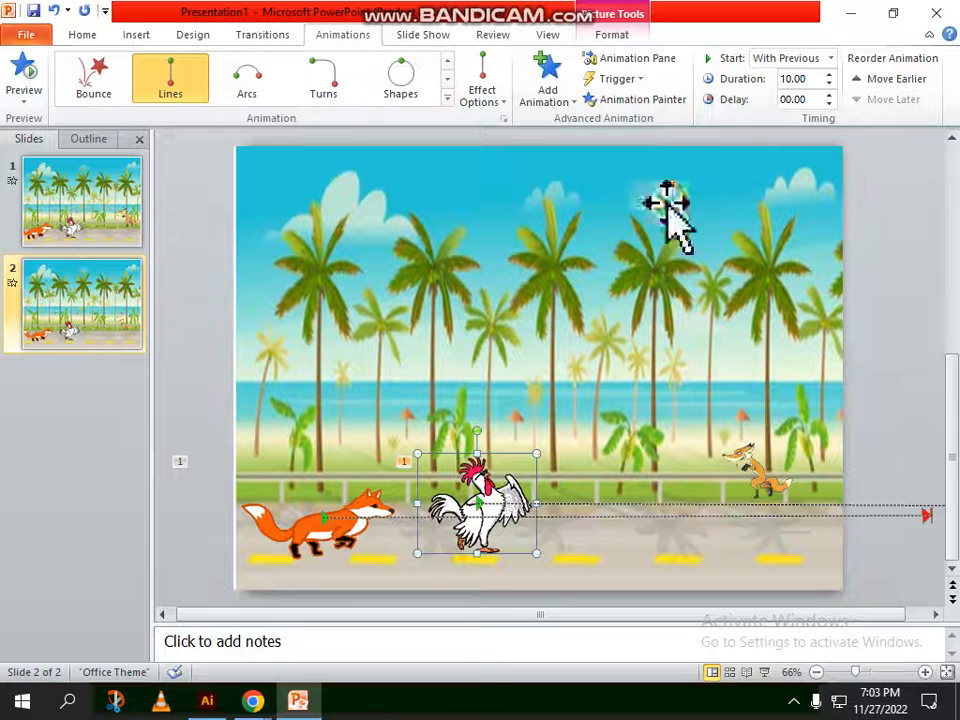
pyautogui.click(814, 78)
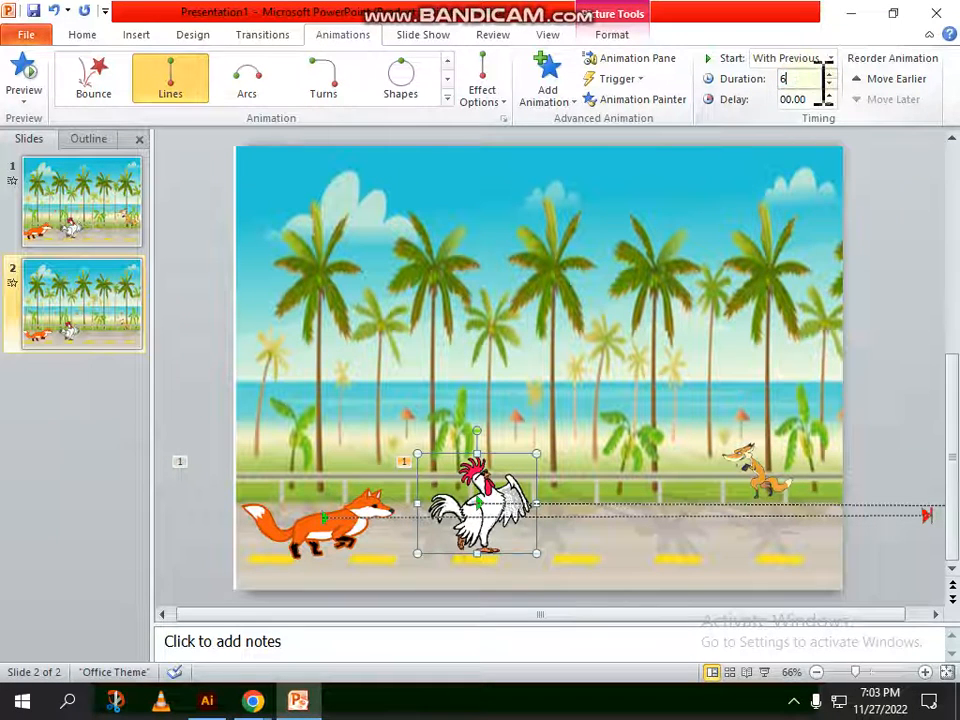
pyautogui.click(33, 82)
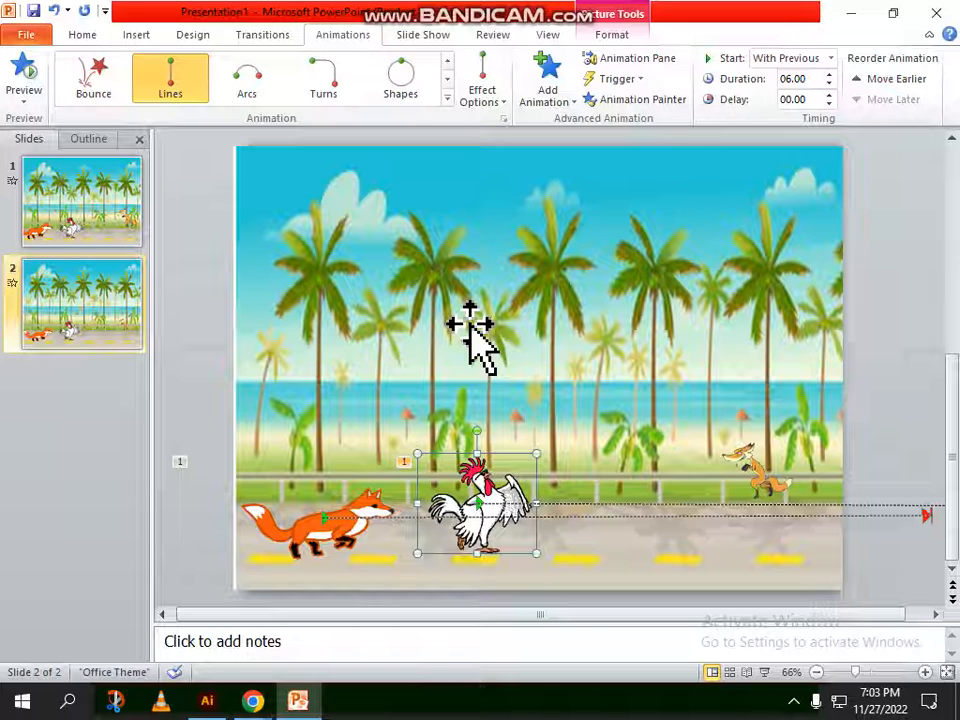
# Save the presentation as a Windows Media Video named "Fox and morge aniMA" in the Documents folder
pyautogui.click(24, 35)
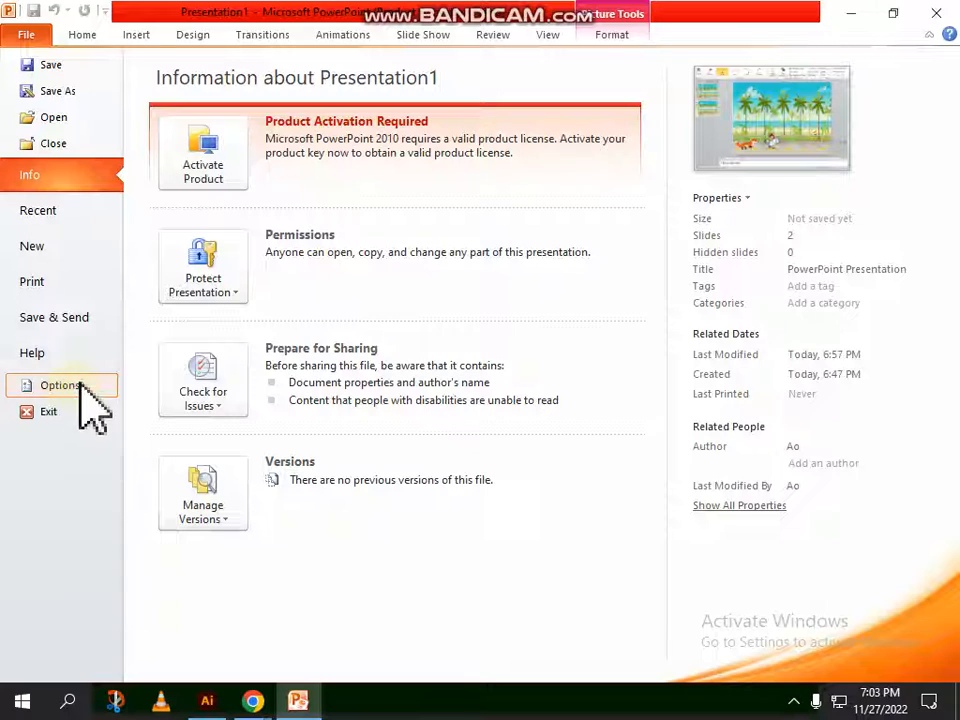
pyautogui.click(58, 91)
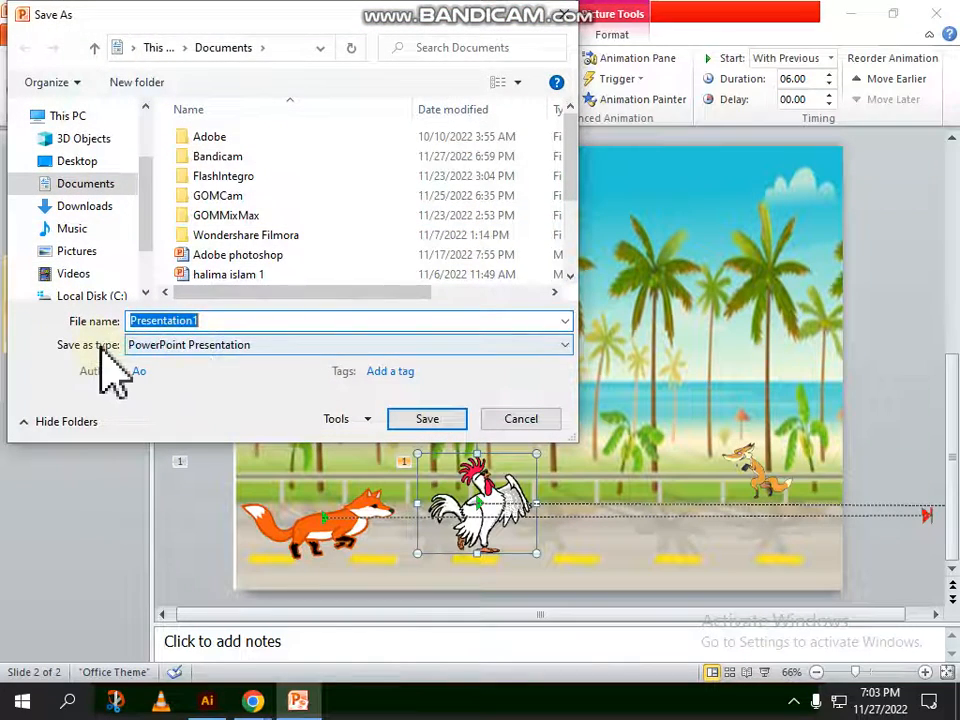
pyautogui.click(176, 344)
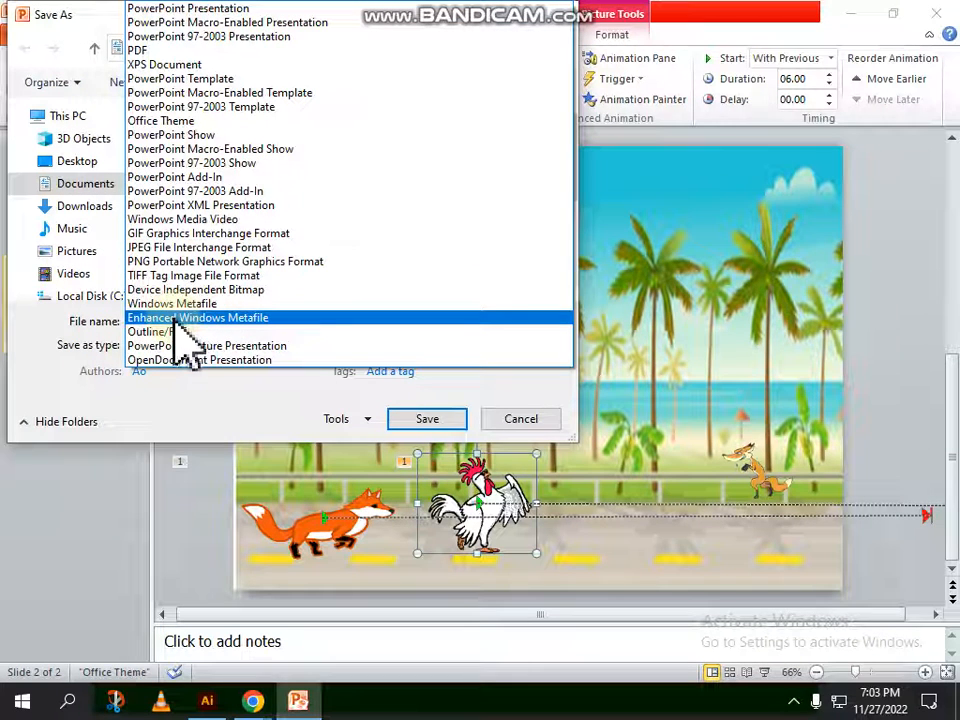
pyautogui.click(208, 219)
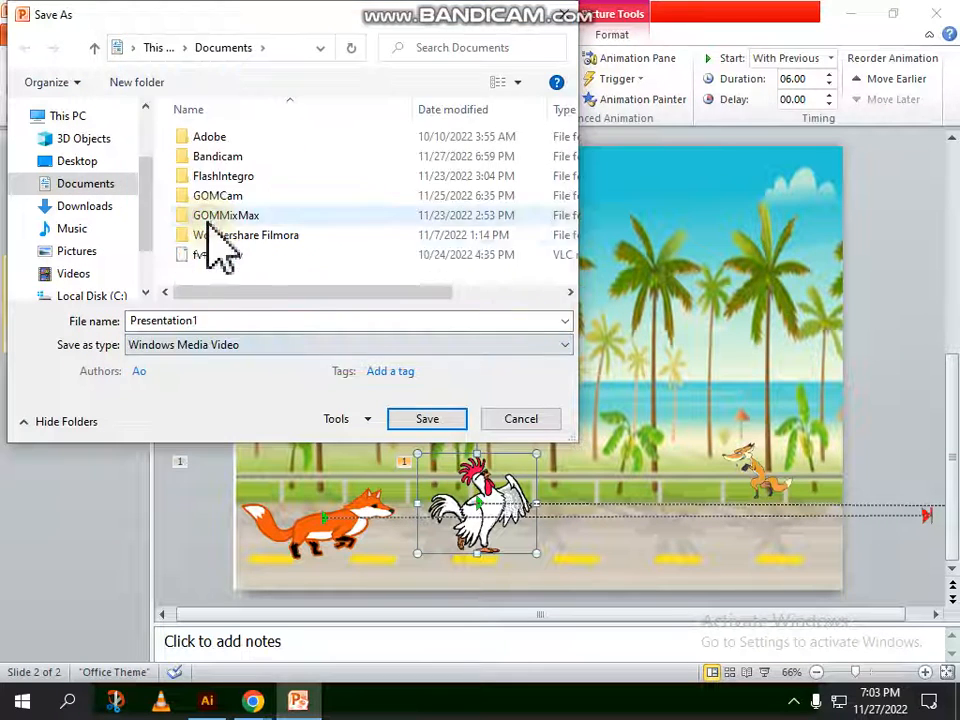
pyautogui.doubleClick(208, 320)
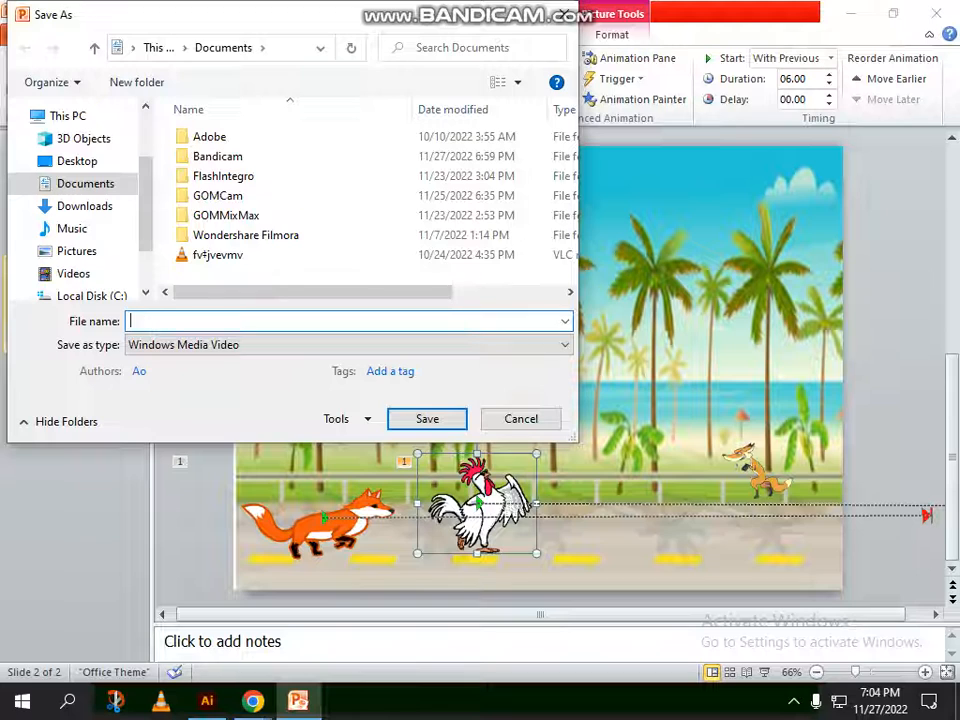
pyautogui.write('Fox and morge aniM')
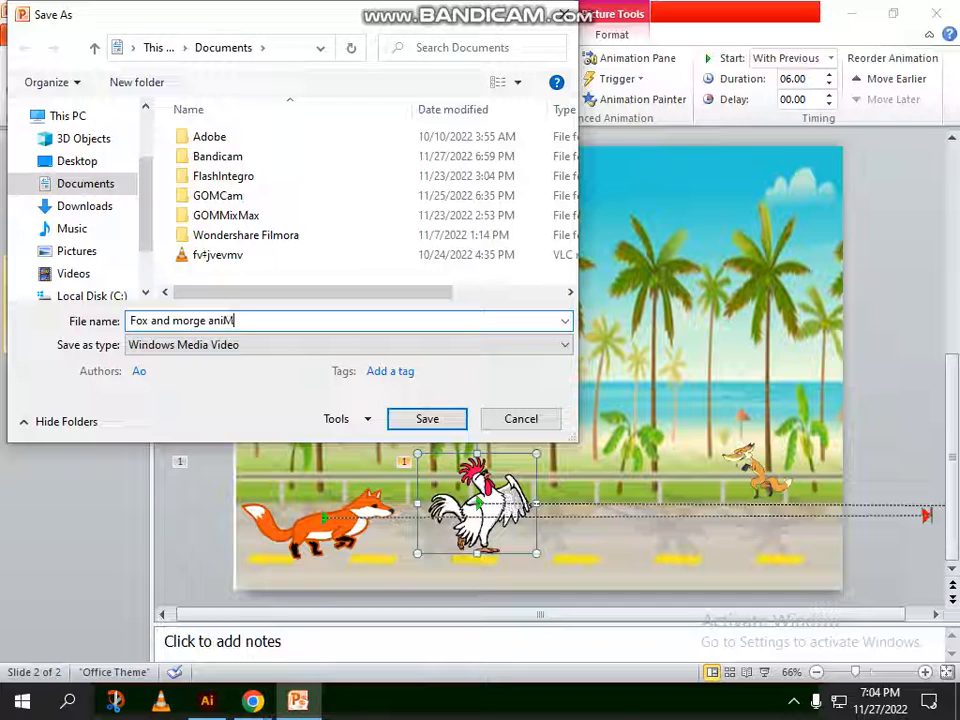
pyautogui.write('A')
pyautogui.click(431, 421)
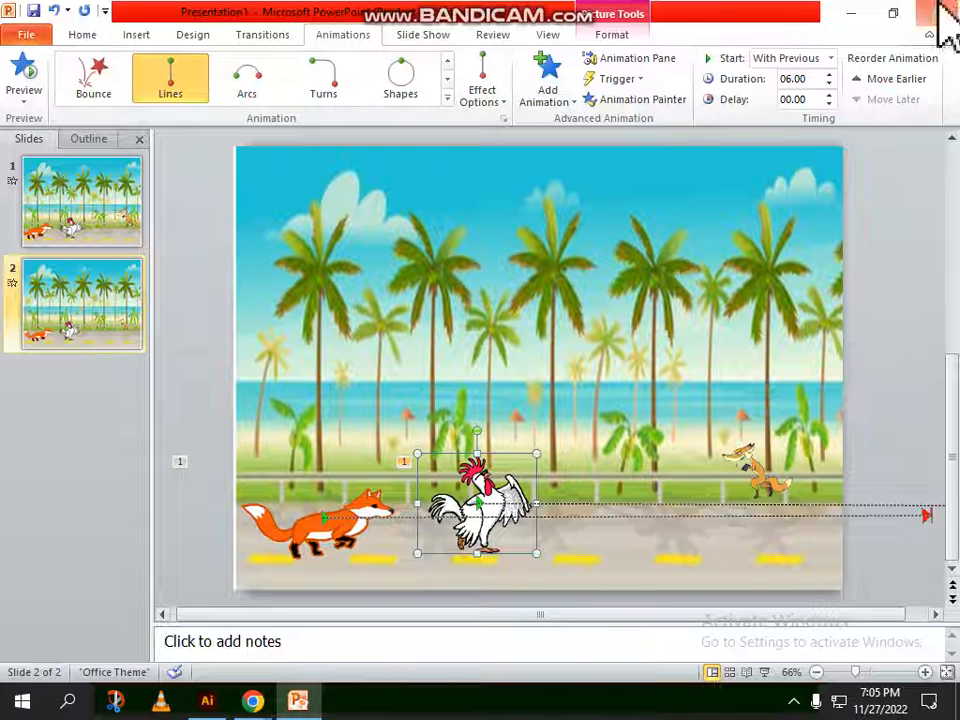
# Switch to File Explorer and search the Documents folder for "fox" to find the exported video
pyautogui.click(856, 16)
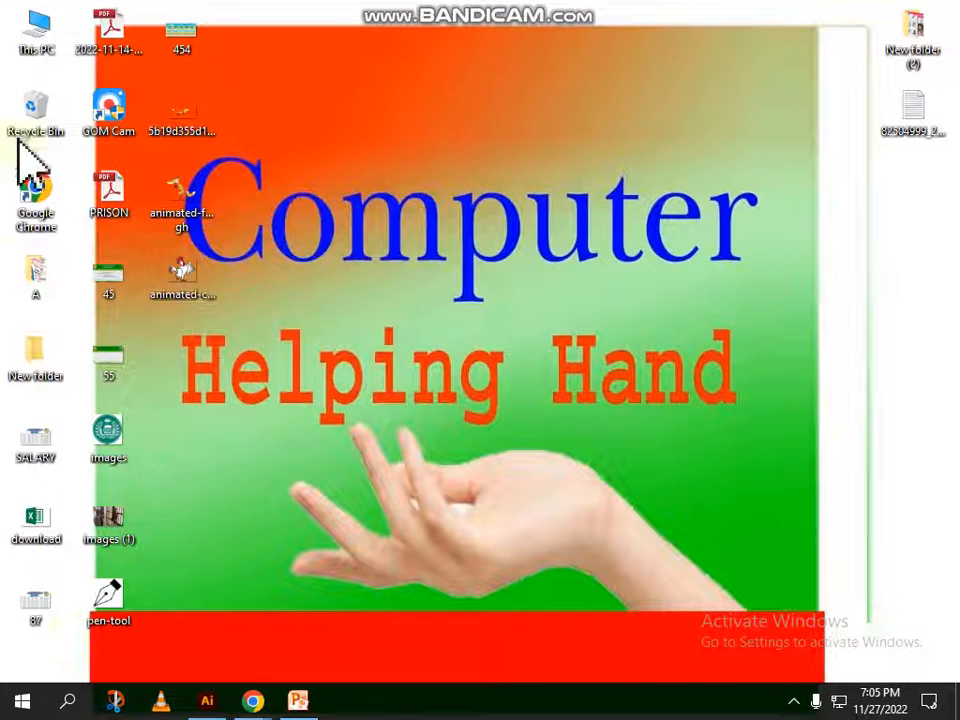
pyautogui.doubleClick(32, 40)
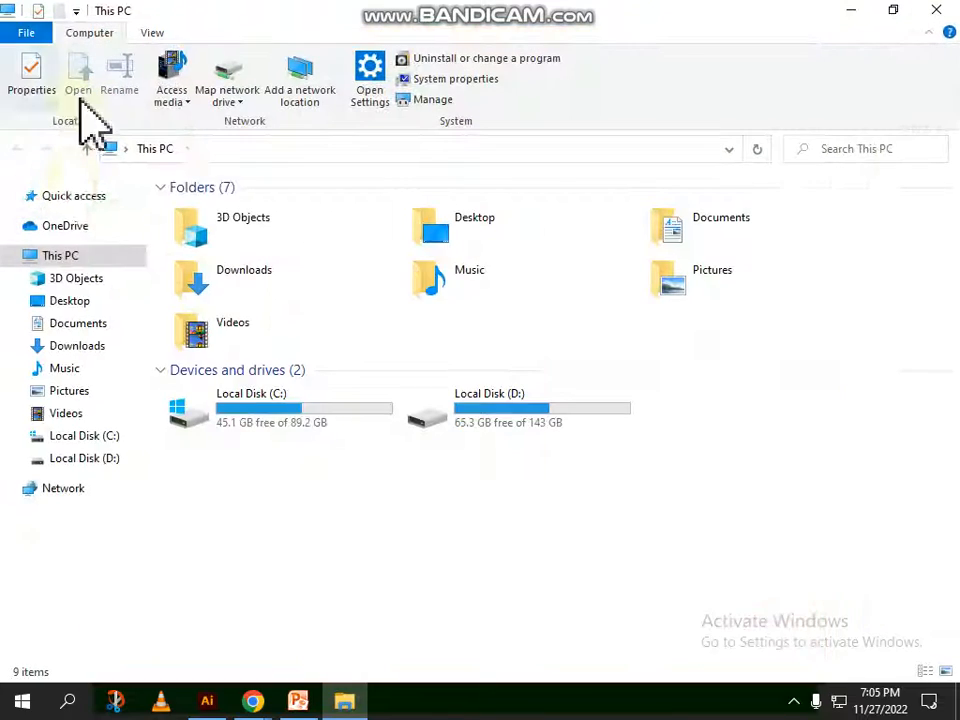
pyautogui.click(94, 323)
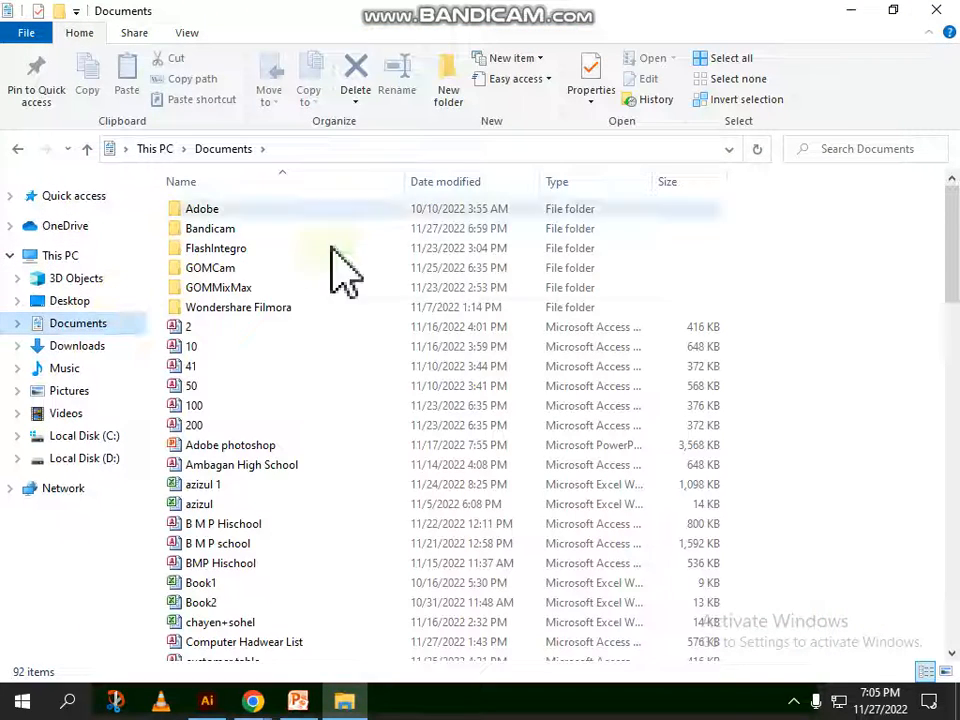
pyautogui.click(838, 150)
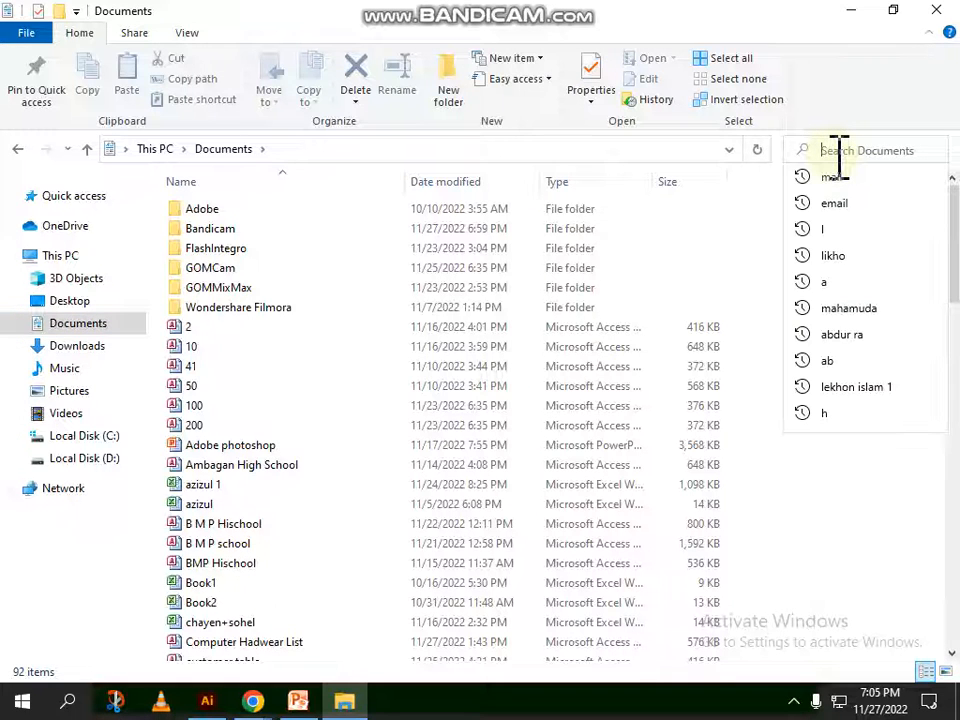
pyautogui.write('fox')
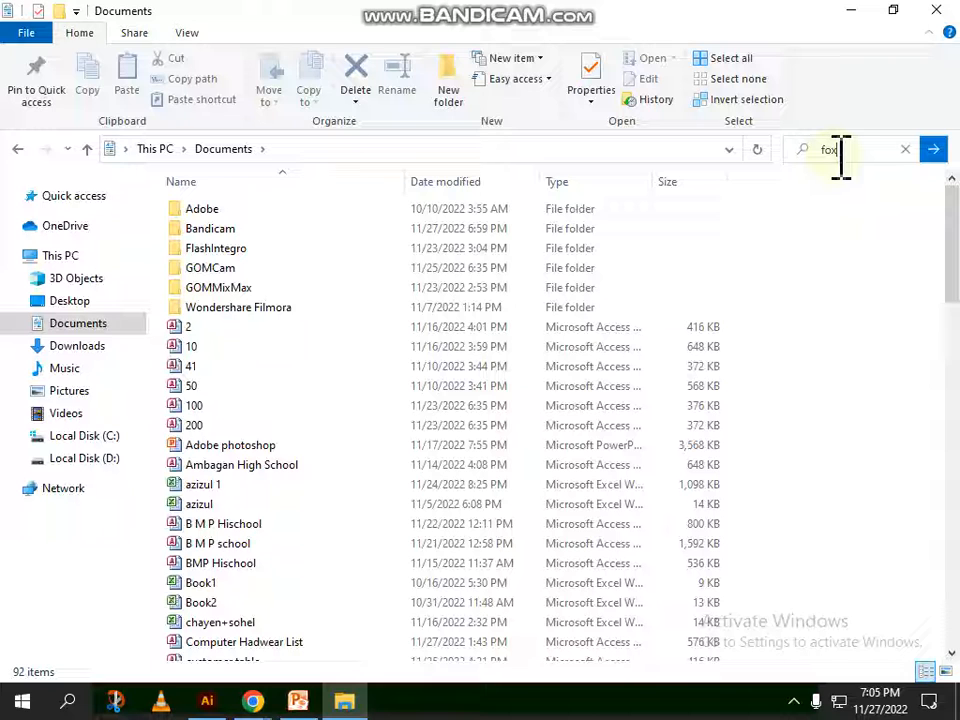
pyautogui.press('Return')
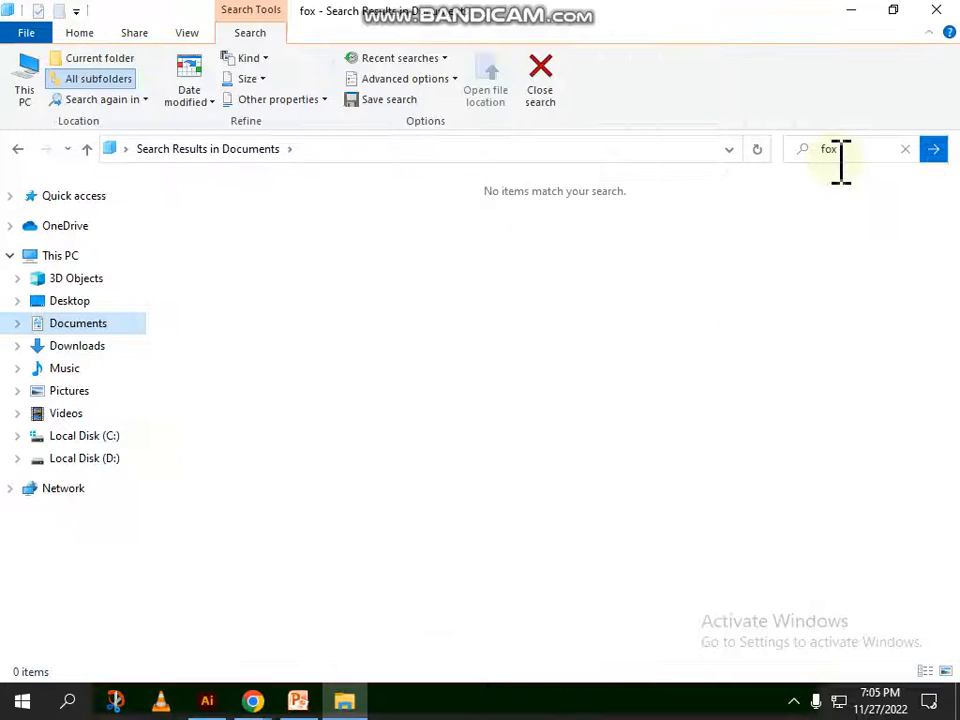
# Search the Desktop folder for "fox" and return to the Documents folder
pyautogui.click(73, 299)
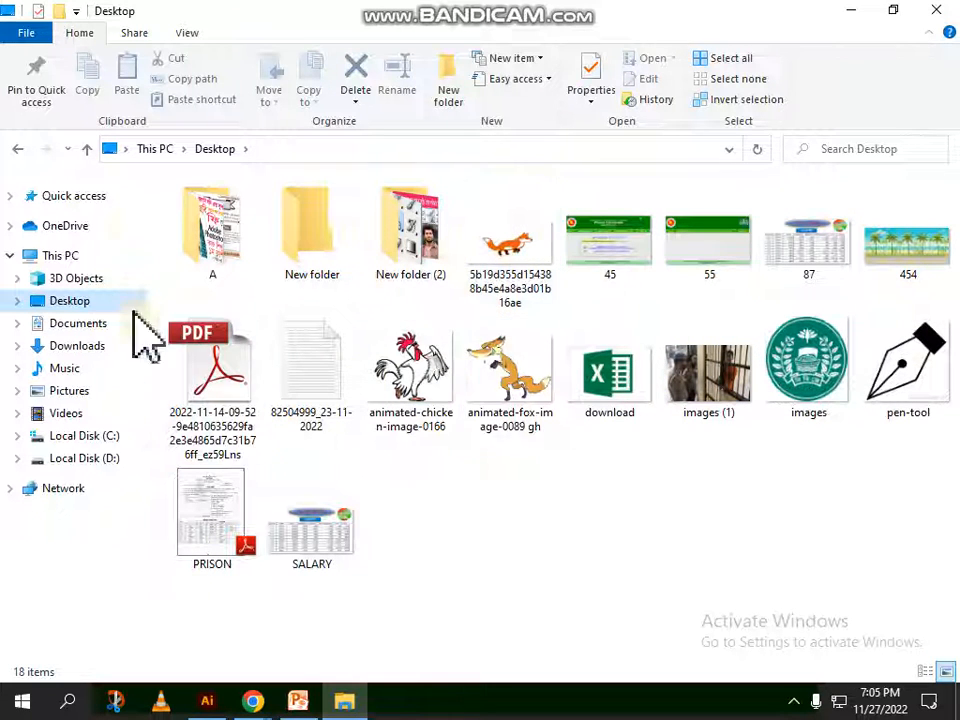
pyautogui.click(825, 150)
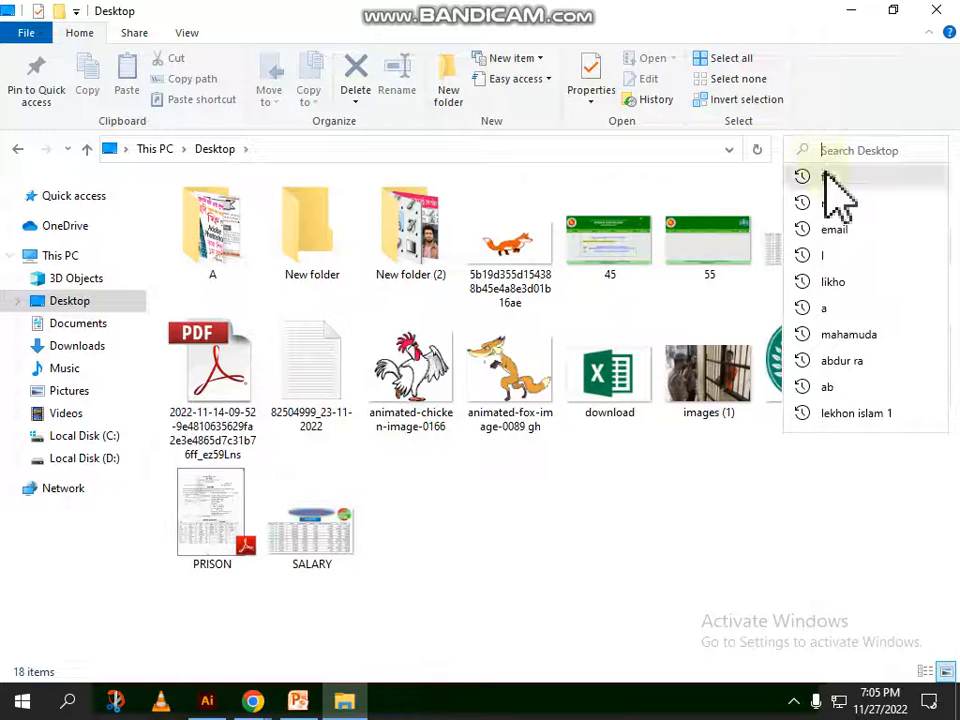
pyautogui.write('fox')
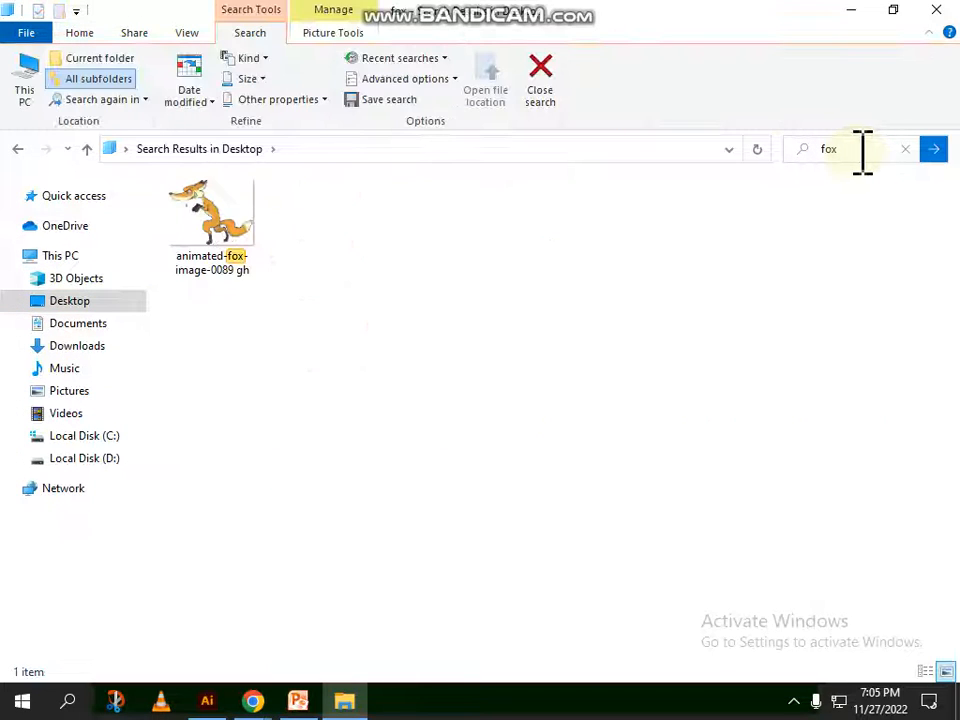
pyautogui.click(110, 326)
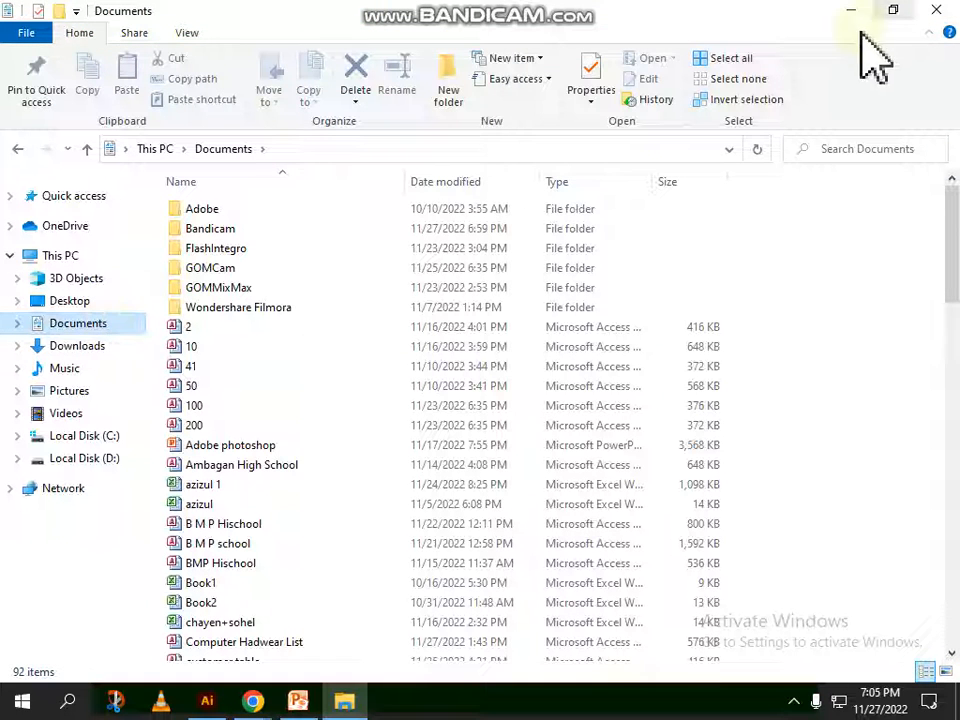